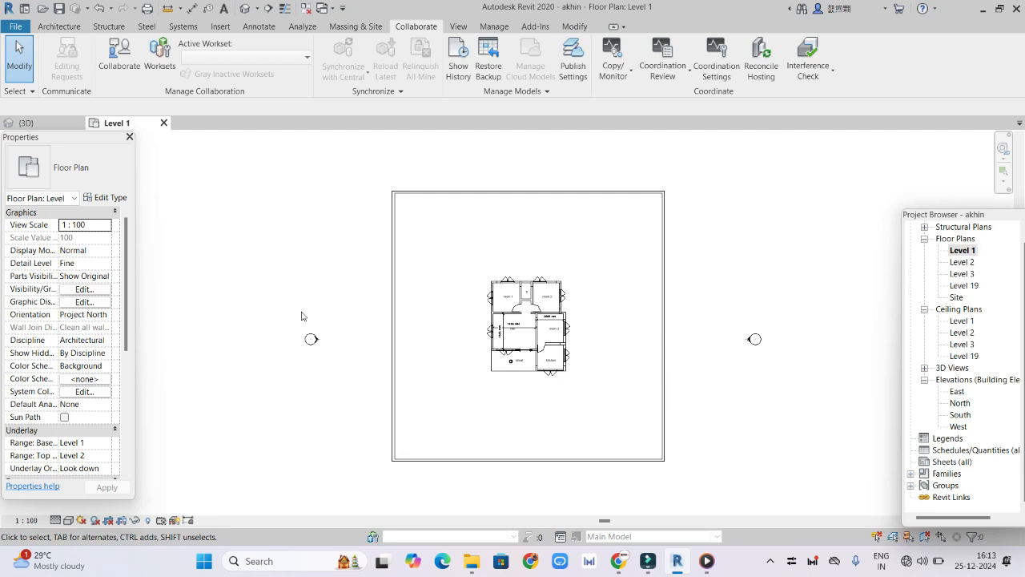
- Create a toposurface from points at 0 mm absolute elevation on the four outer corners of the boundary wall
click(365, 26)
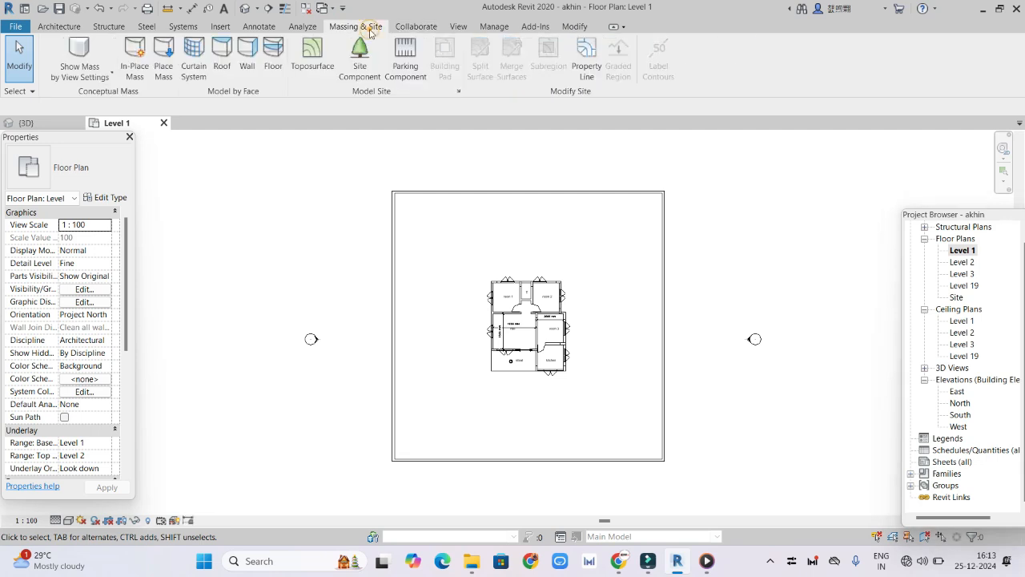
click(312, 56)
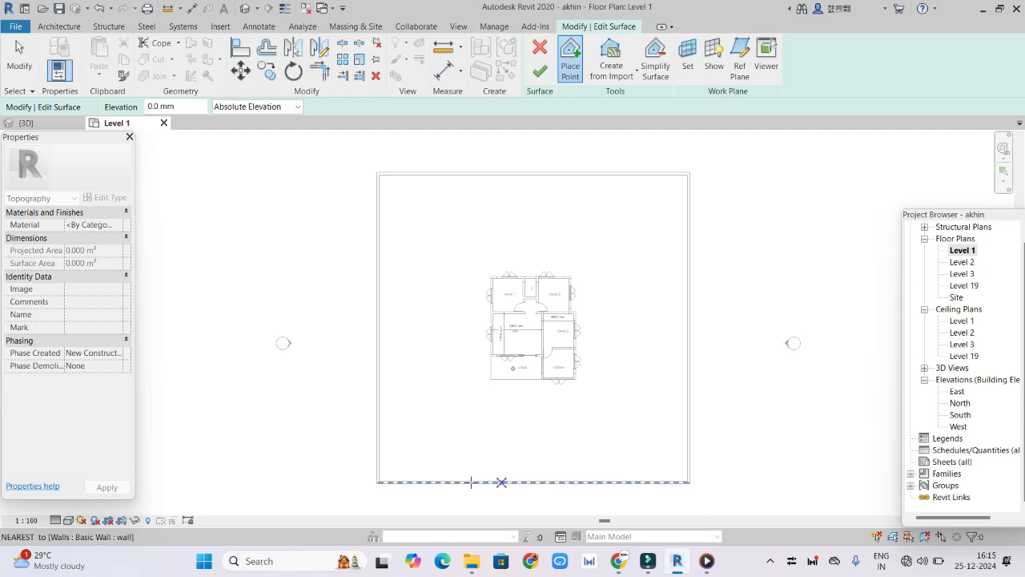
click(344, 496)
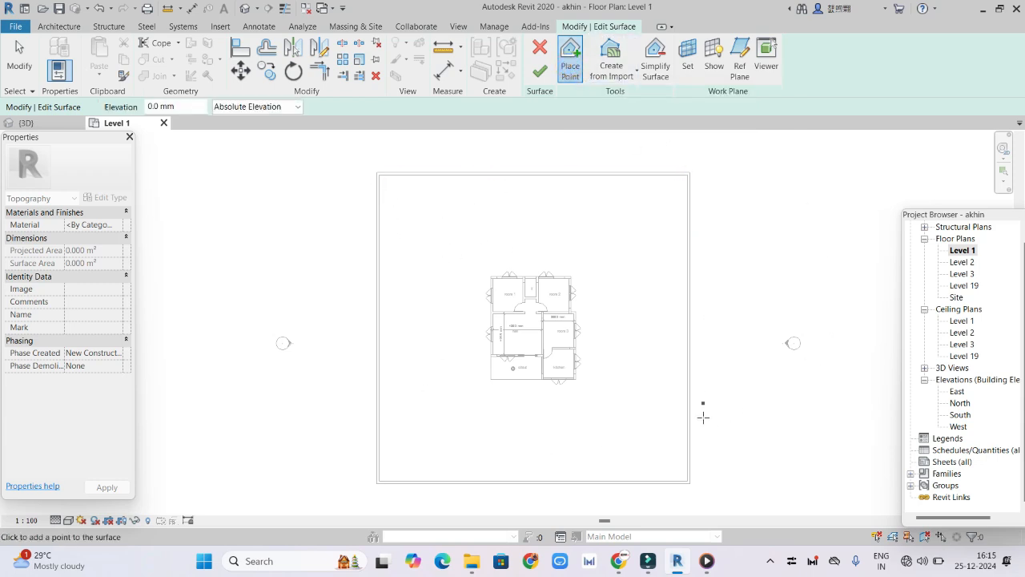
scroll(424, 309, up, 2)
middle_drag(424, 300, 430, 435)
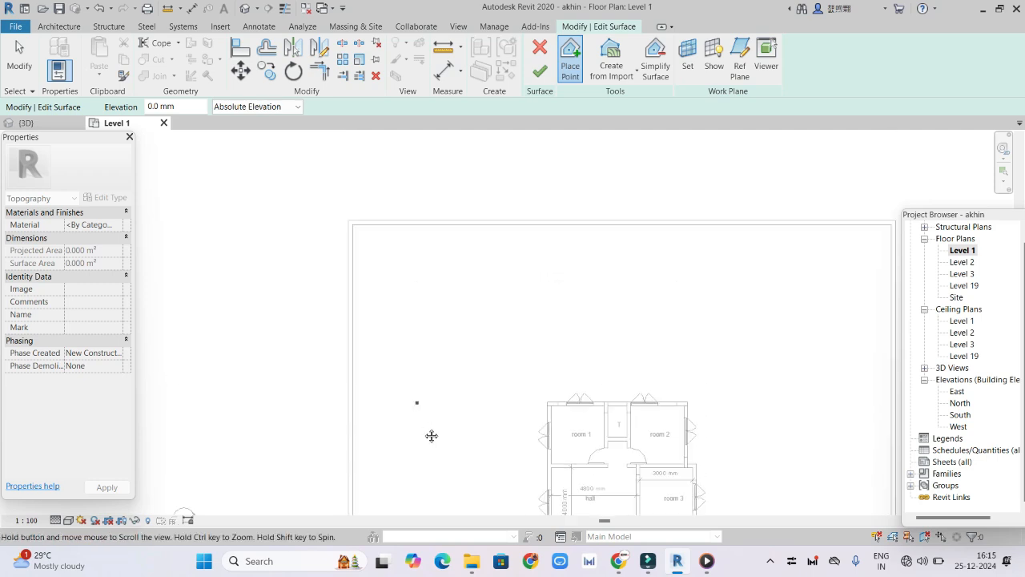
middle_drag(590, 327, 369, 248)
click(680, 168)
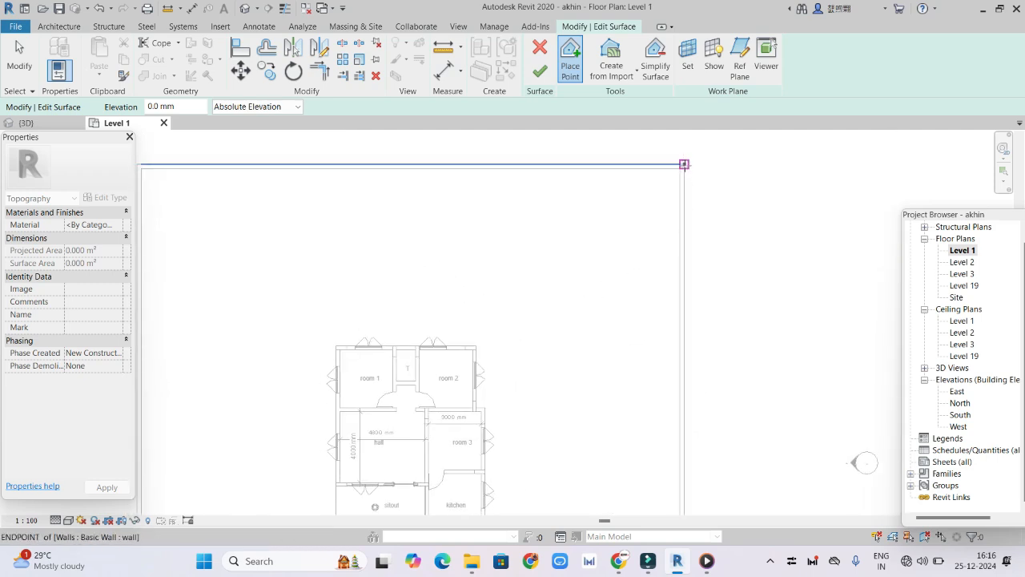
middle_drag(688, 343, 623, 257)
scroll(623, 256, down, 3)
middle_drag(434, 415, 442, 504)
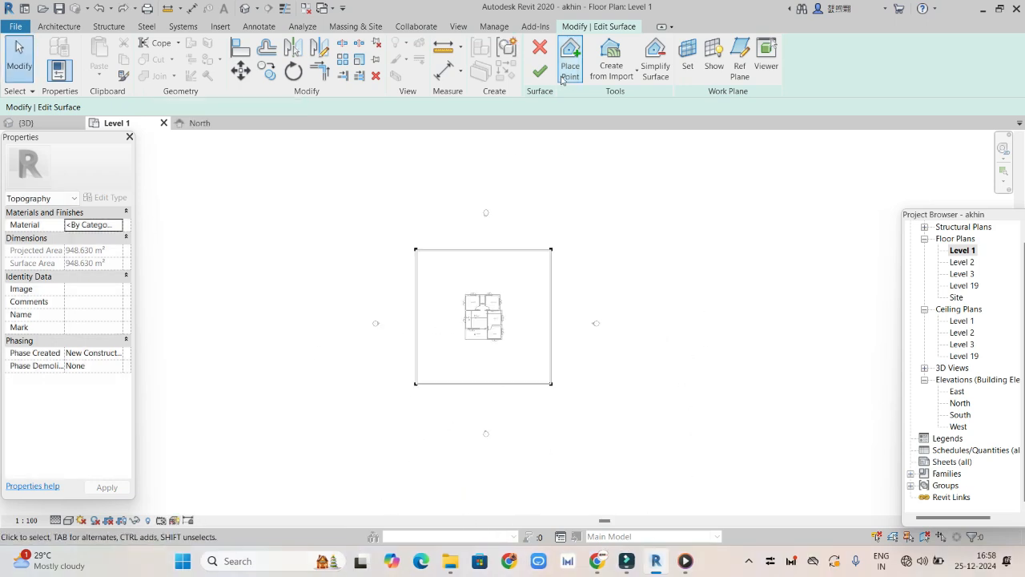
click(540, 70)
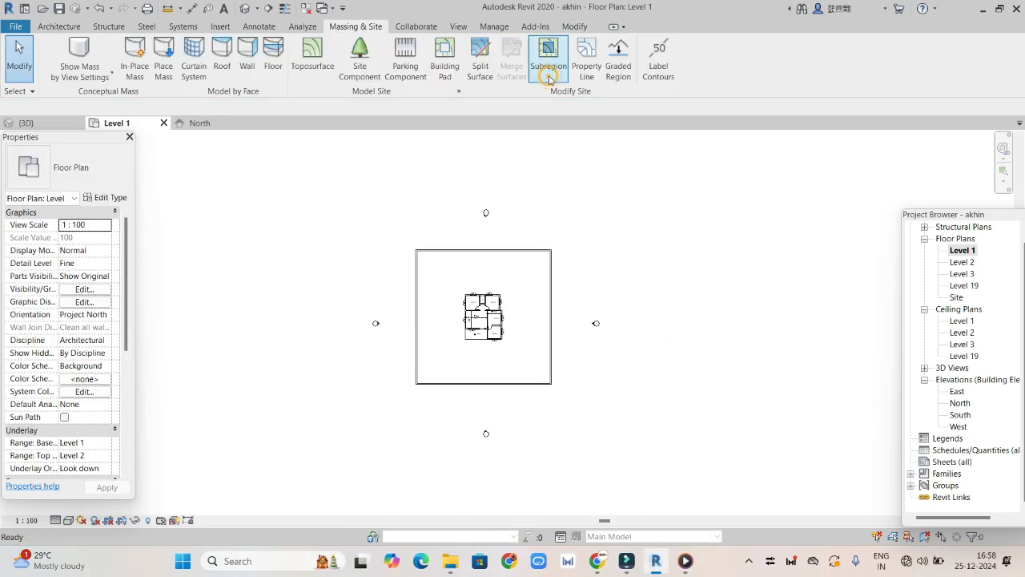
- Check the toposurface in the 3D view and open it for surface editing in the Level 1 floor plan
click(26, 122)
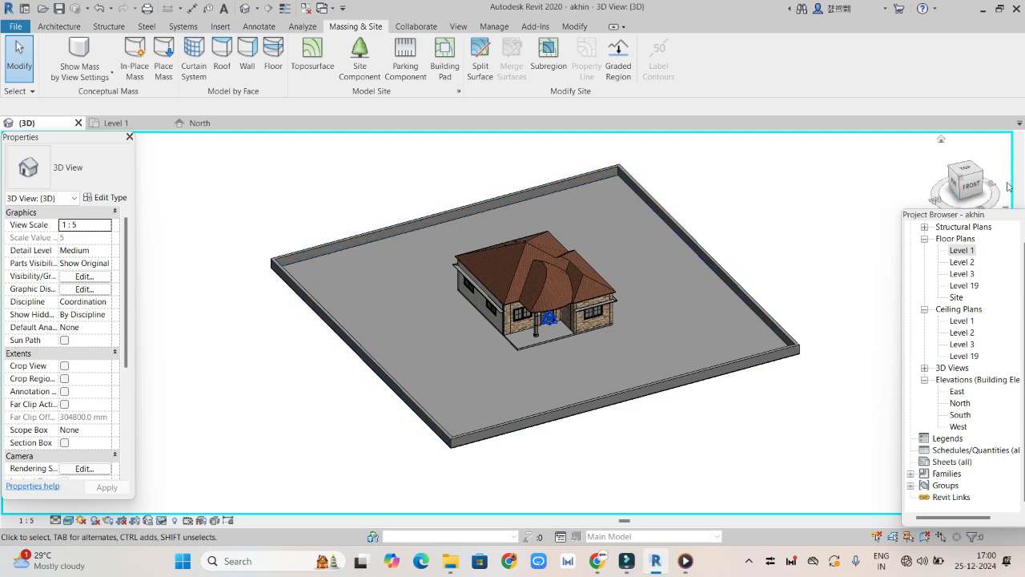
click(983, 191)
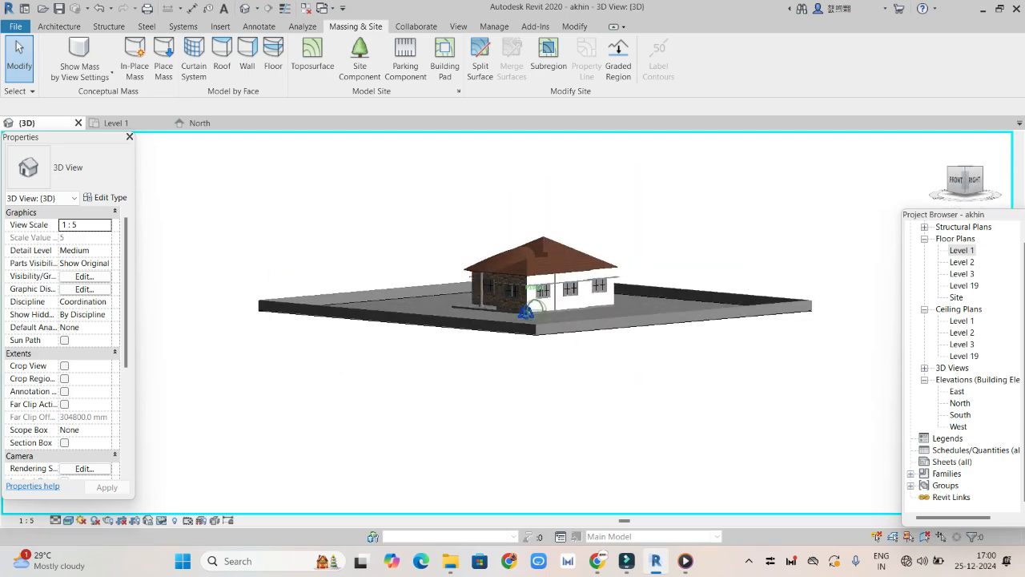
mouse_move(525, 311)
shift+middle_down()
mouse_move(526, 323)
mouse_move(554, 309)
mouse_move(534, 312)
mouse_move(530, 296)
shift+middle_up()
double_click(964, 251)
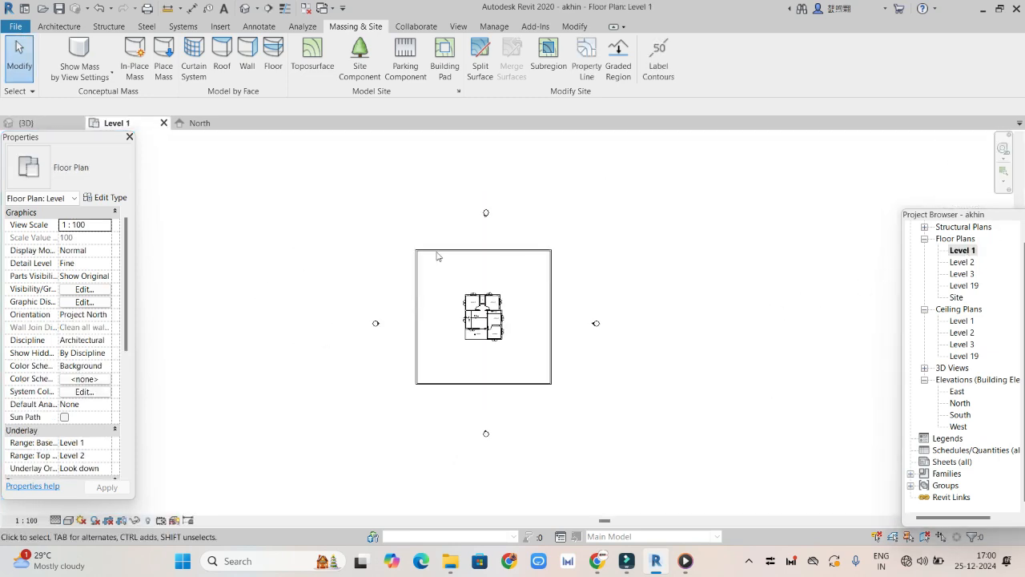
scroll(458, 279, up, 4)
scroll(490, 262, down, 2)
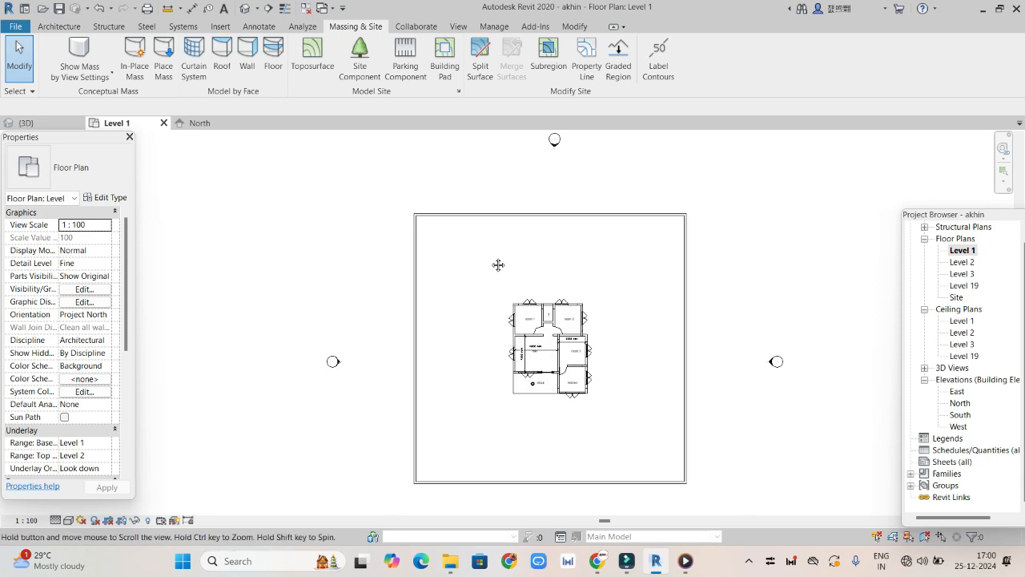
middle_drag(497, 265, 497, 214)
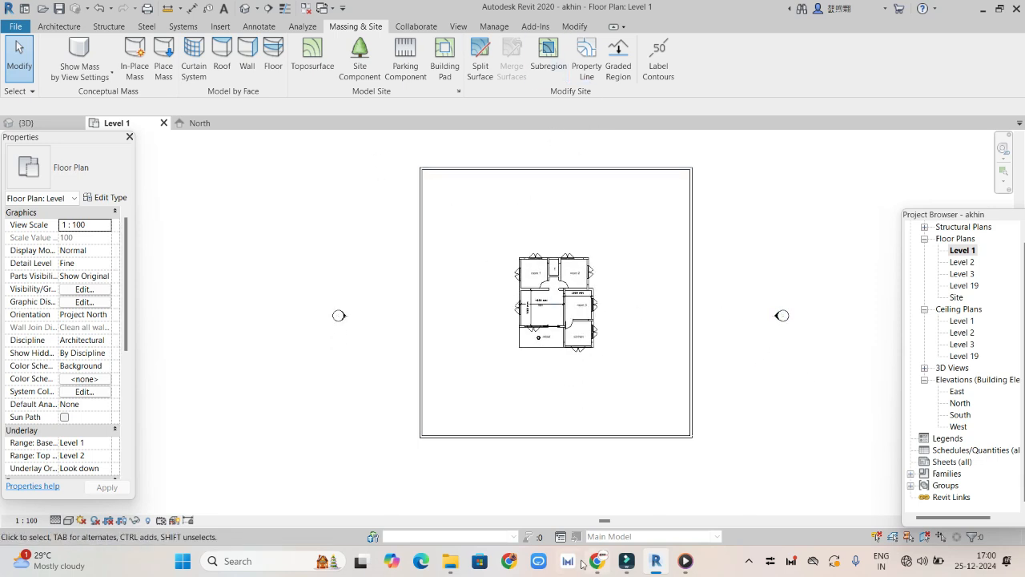
click(495, 202)
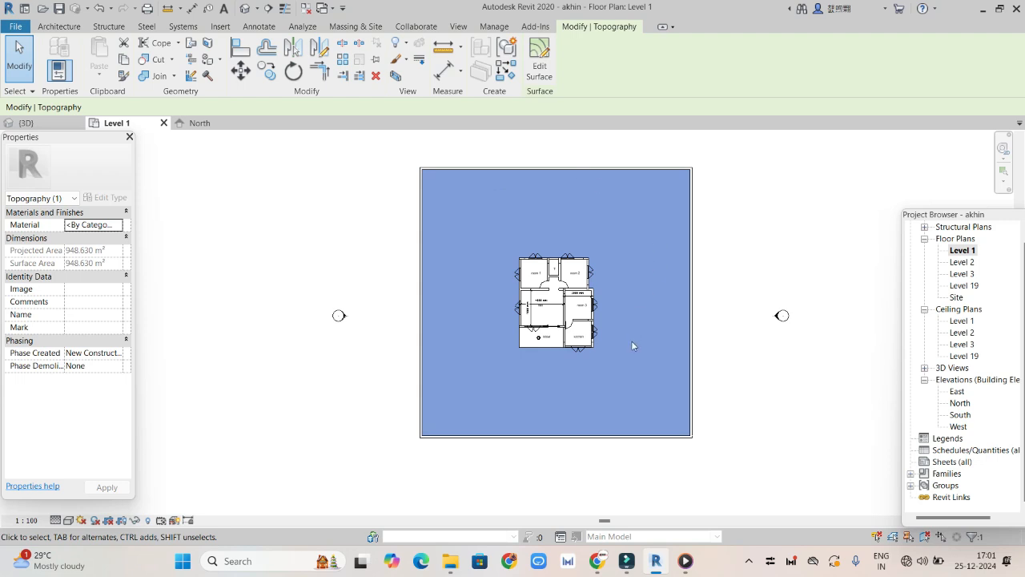
click(539, 65)
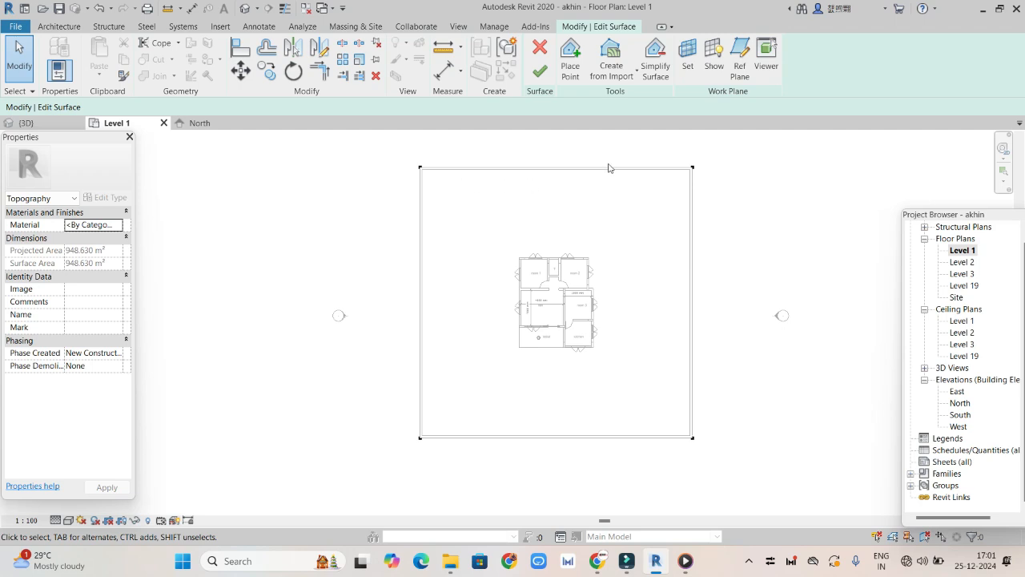
- Add a row of surface points at 5000 mm absolute elevation along the plot's upper edge behind the house and finish the surface
click(569, 62)
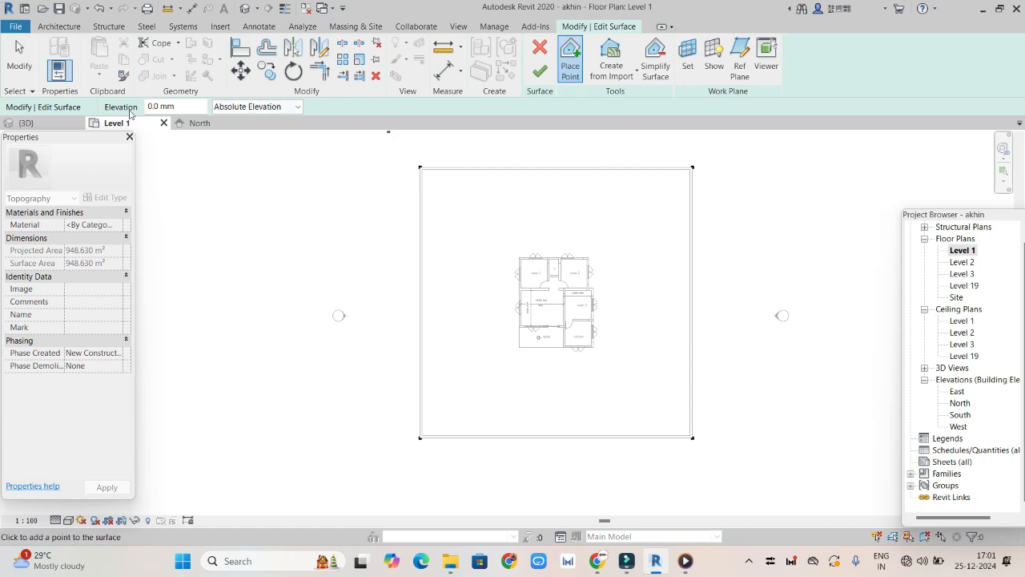
double_click(161, 105)
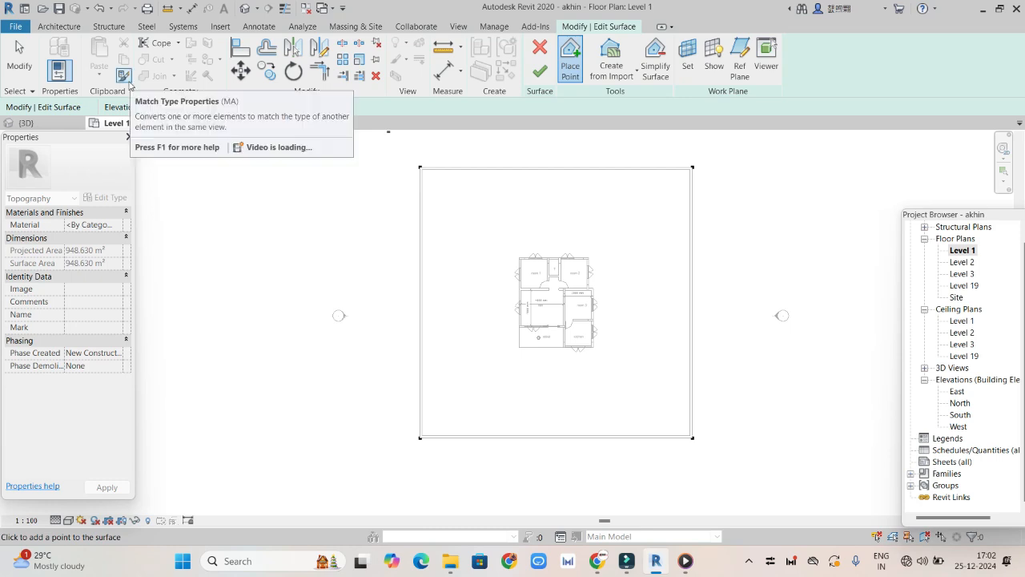
text(5000mm)
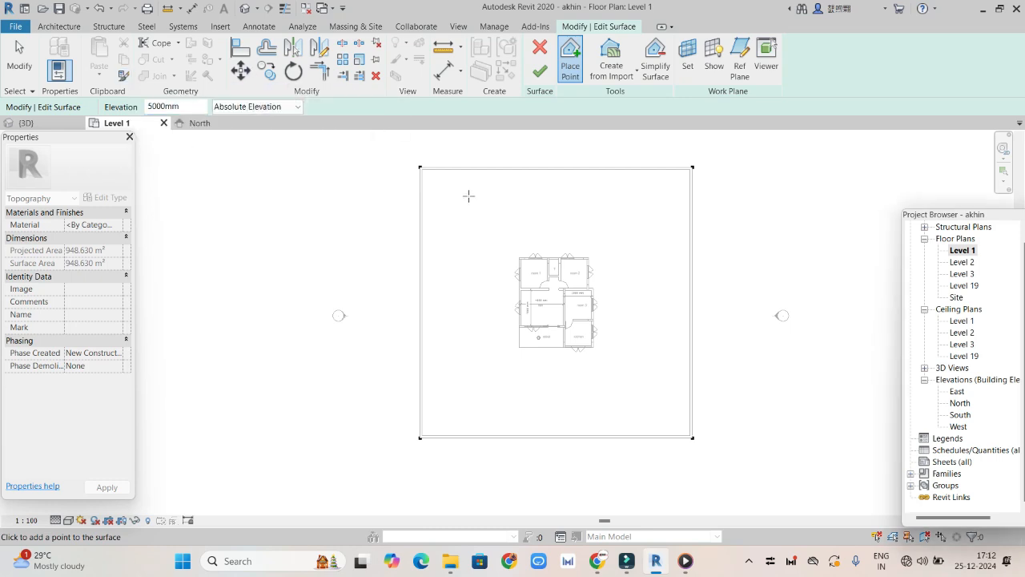
click(463, 195)
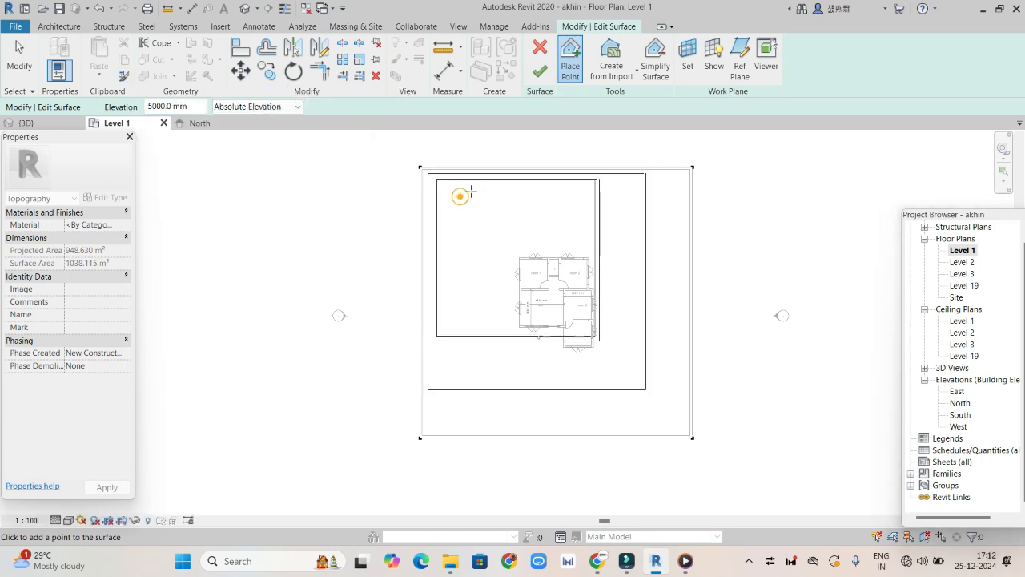
click(542, 192)
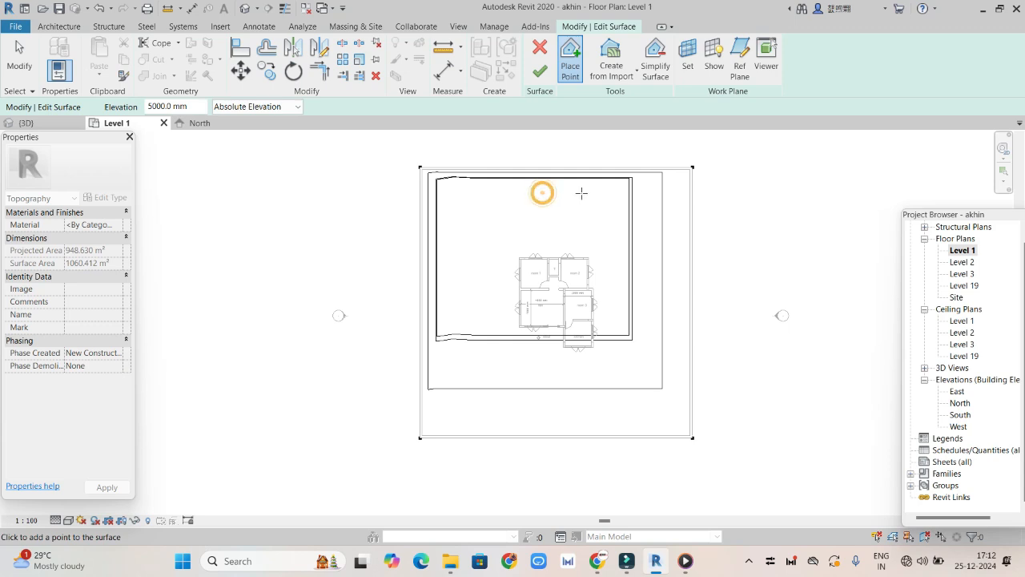
click(584, 194)
click(570, 189)
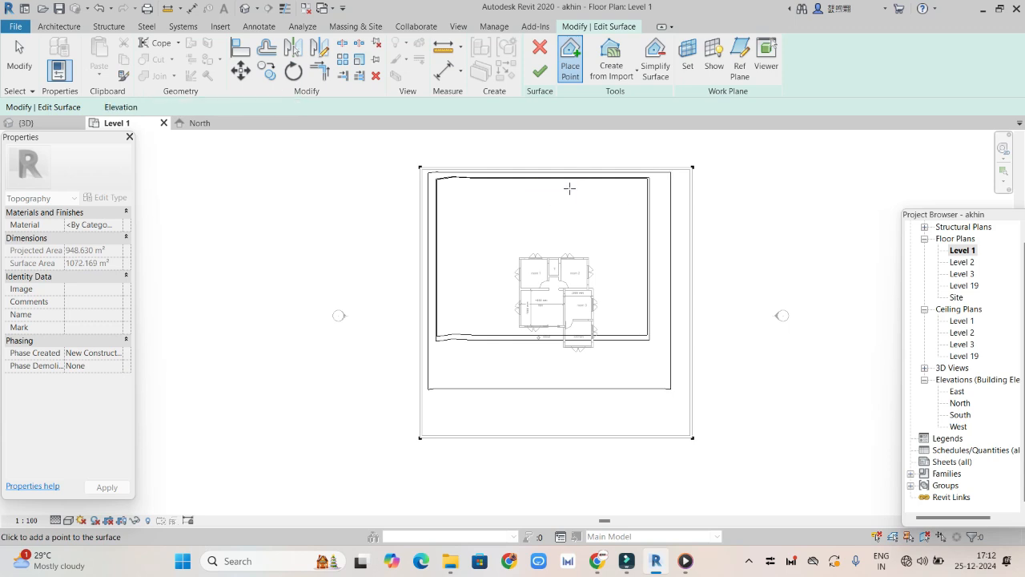
click(619, 196)
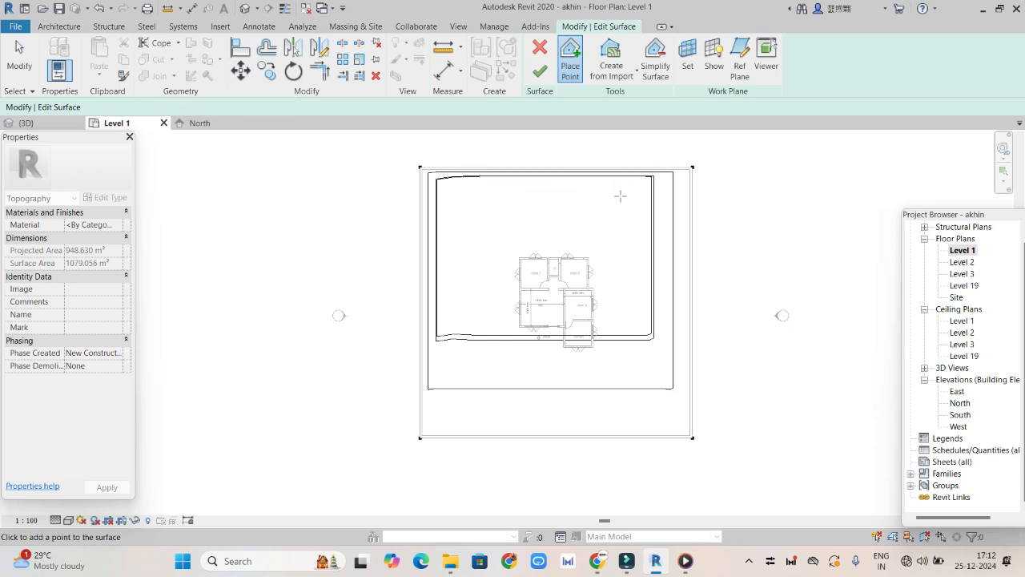
click(655, 232)
click(658, 169)
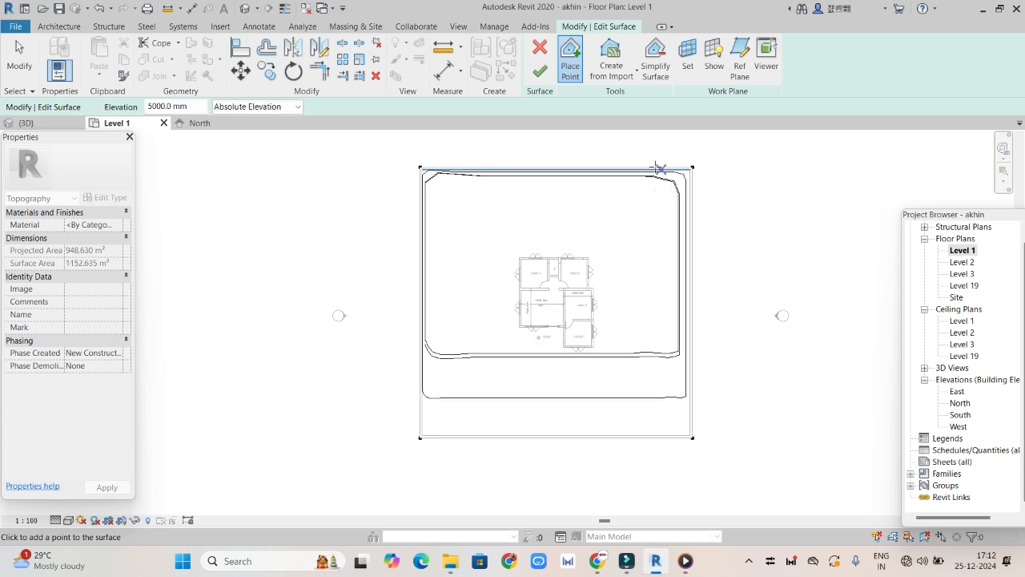
click(539, 71)
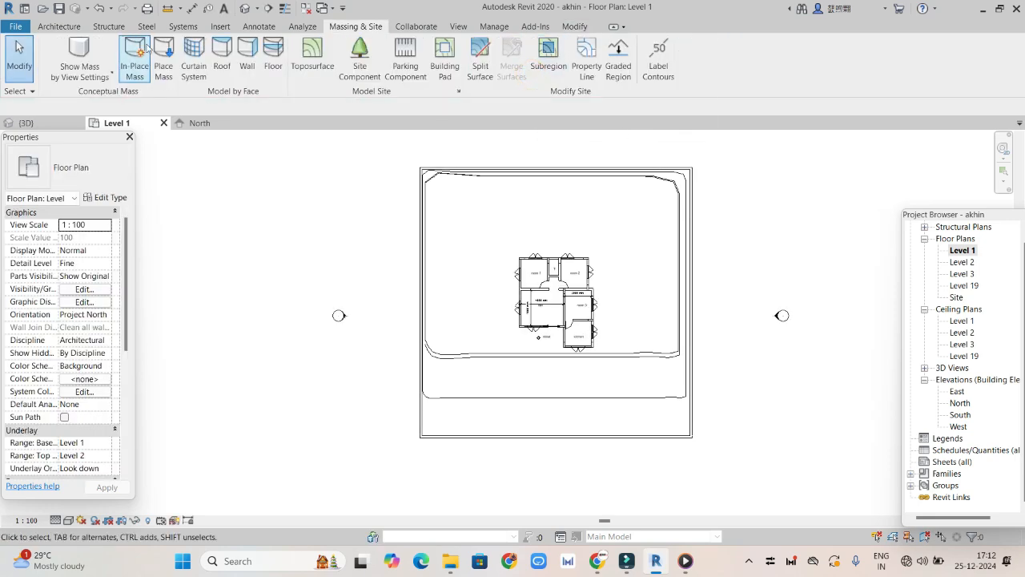
- In the Level 1 floor plan, filter a selection of the whole site down to Topography and open it for surface editing
click(52, 122)
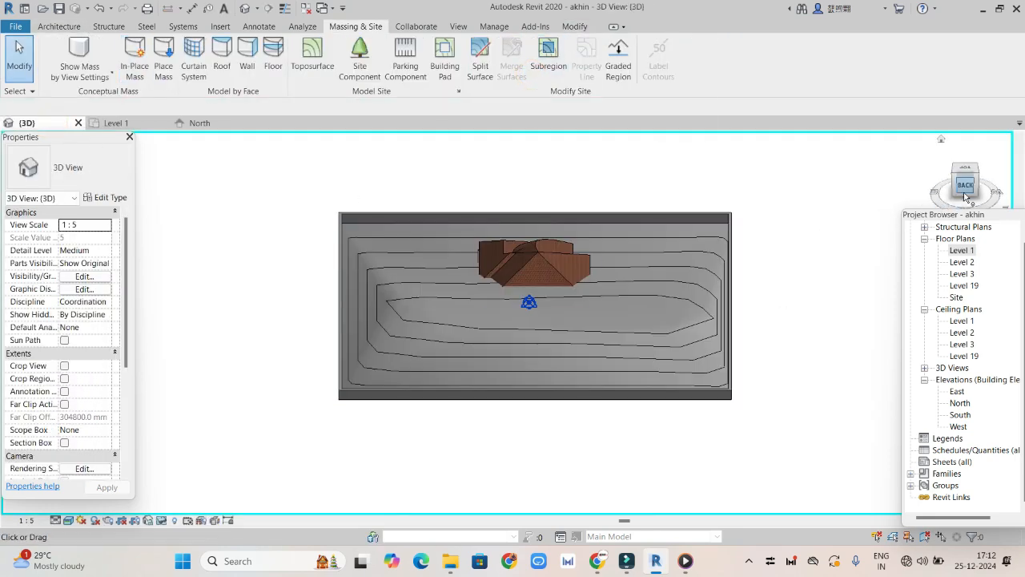
mouse_move(967, 196)
mouse_down()
mouse_move(949, 210)
mouse_move(935, 180)
mouse_move(913, 196)
mouse_move(913, 179)
mouse_move(913, 196)
mouse_up()
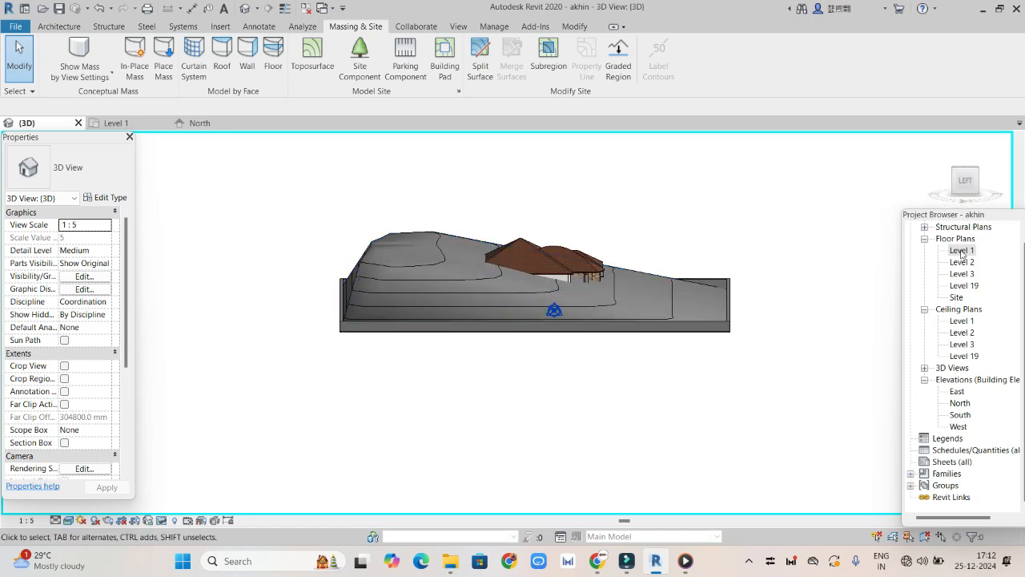
drag(971, 195, 975, 187)
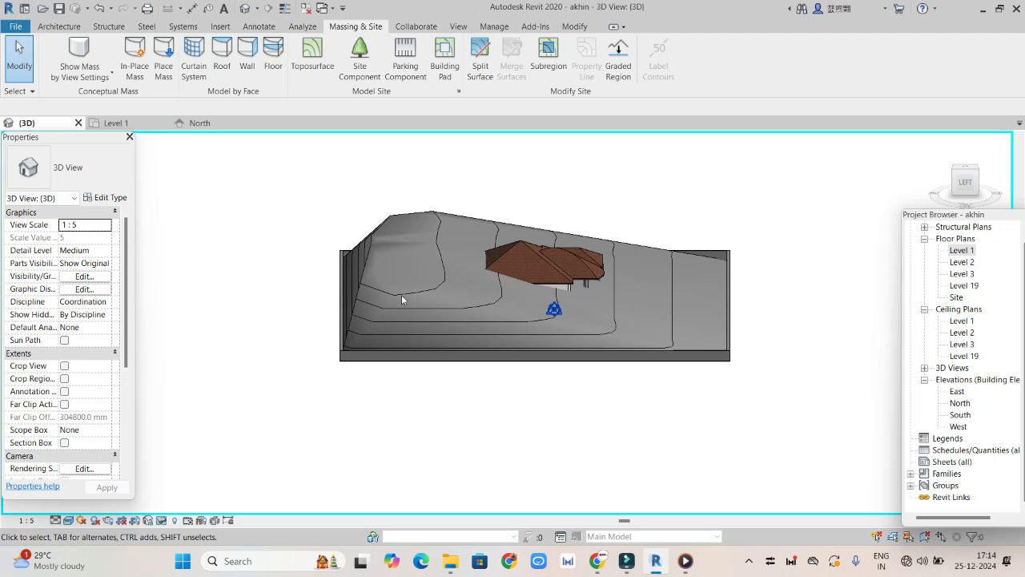
double_click(969, 252)
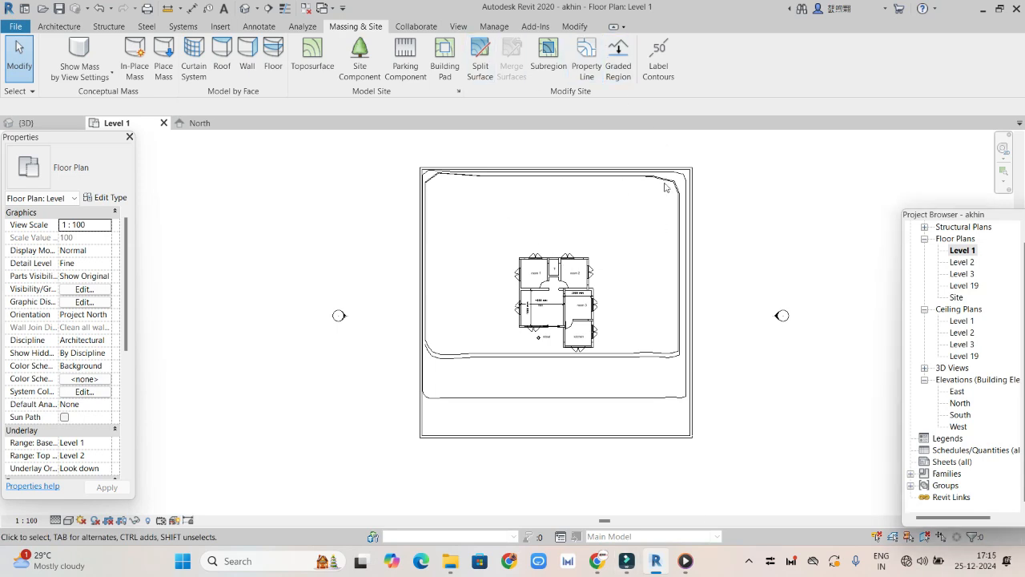
drag(390, 135, 816, 541)
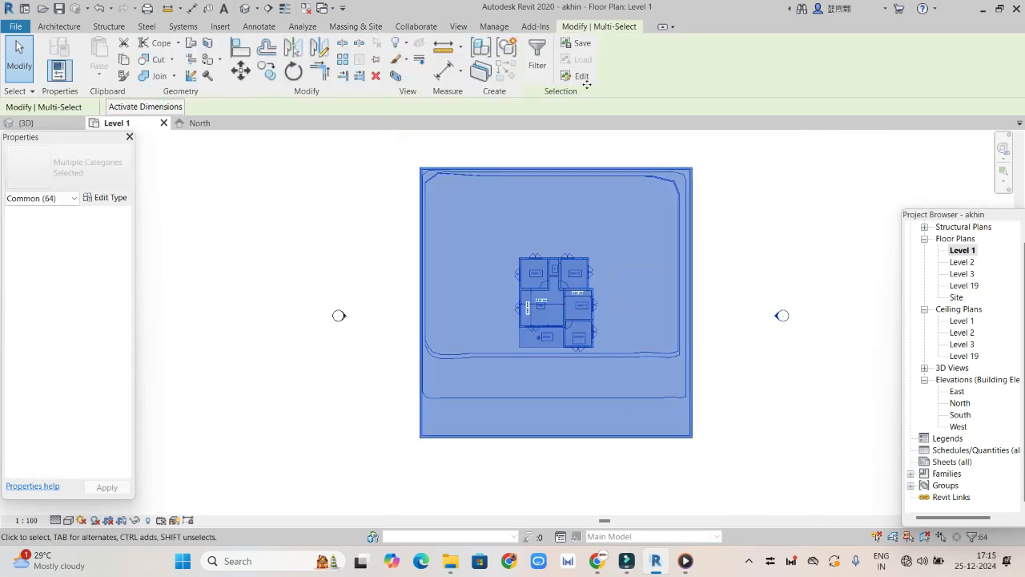
click(537, 59)
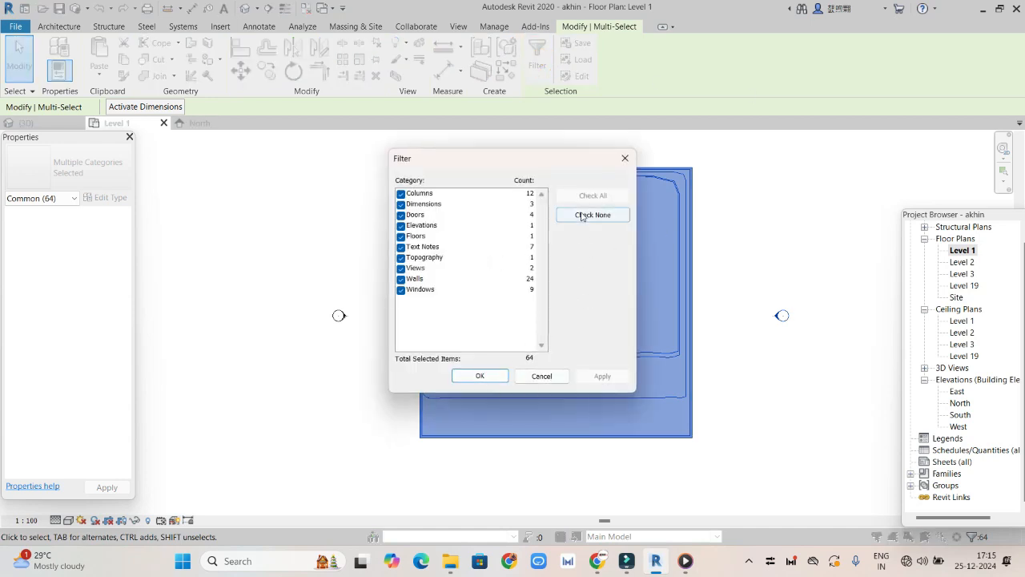
click(582, 216)
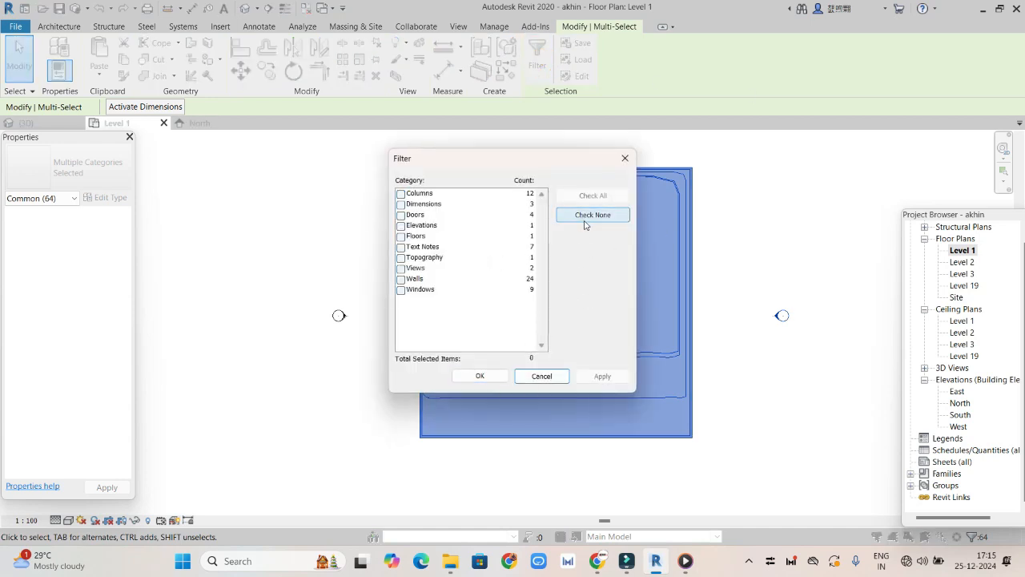
click(400, 258)
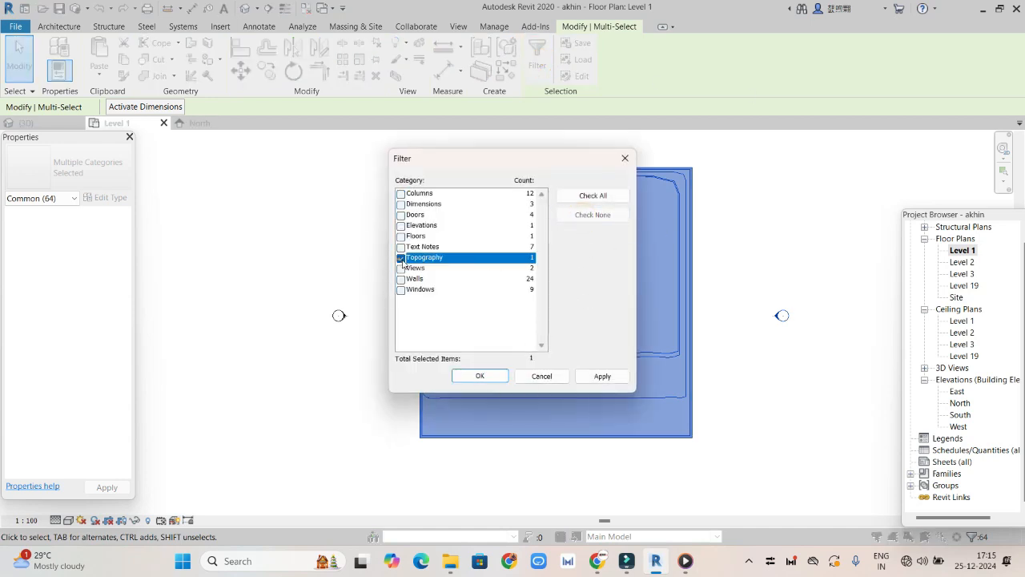
click(479, 376)
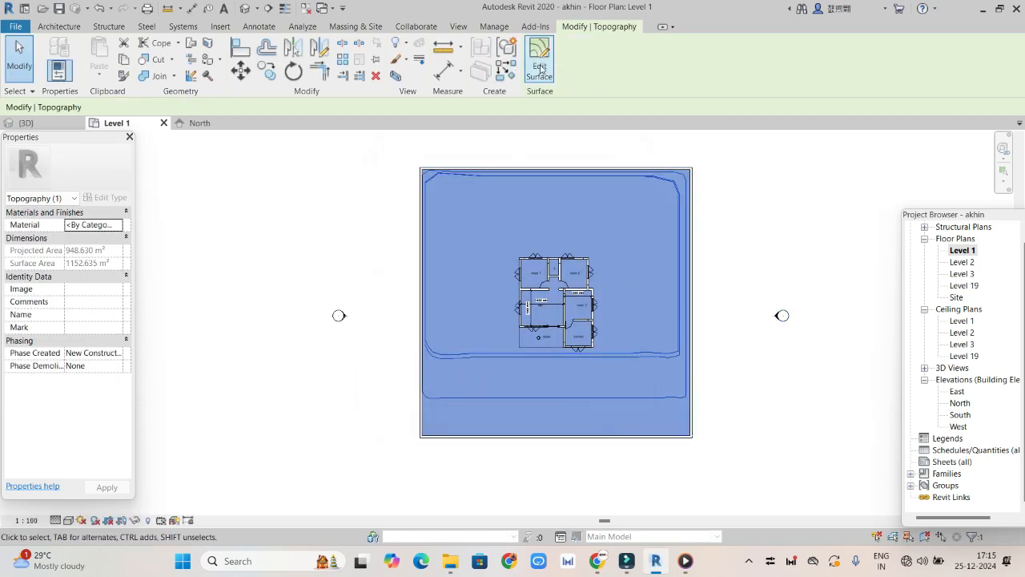
click(542, 68)
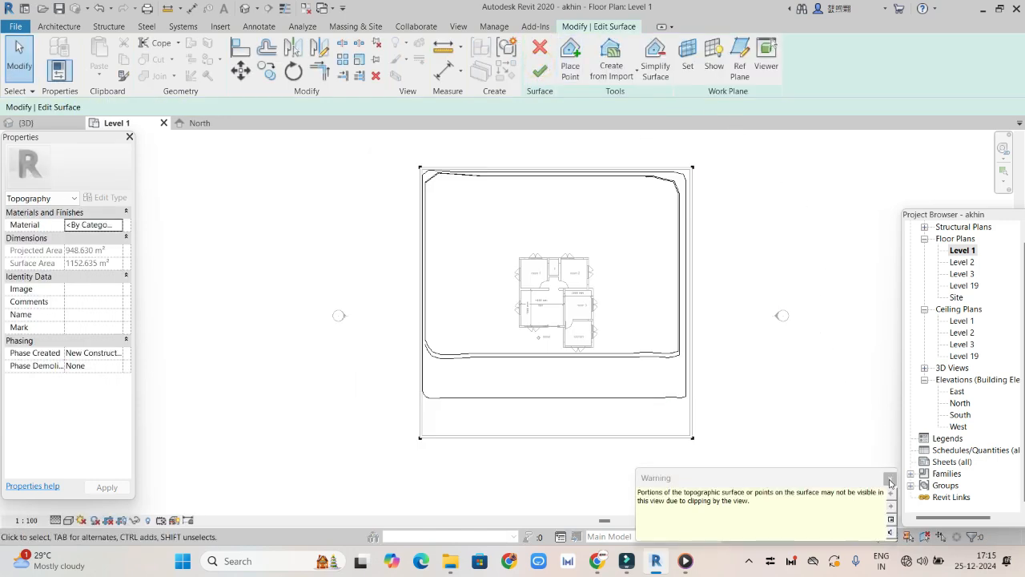
- Add a row of surface points at 0 mm absolute elevation across the plot just behind the house and finish the surface
click(571, 72)
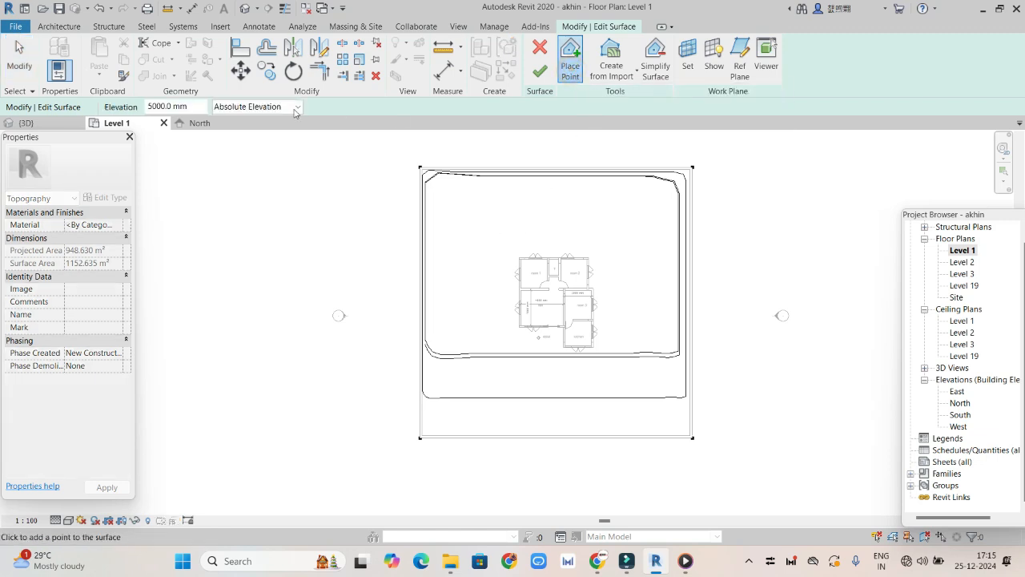
double_click(148, 106)
text(0)
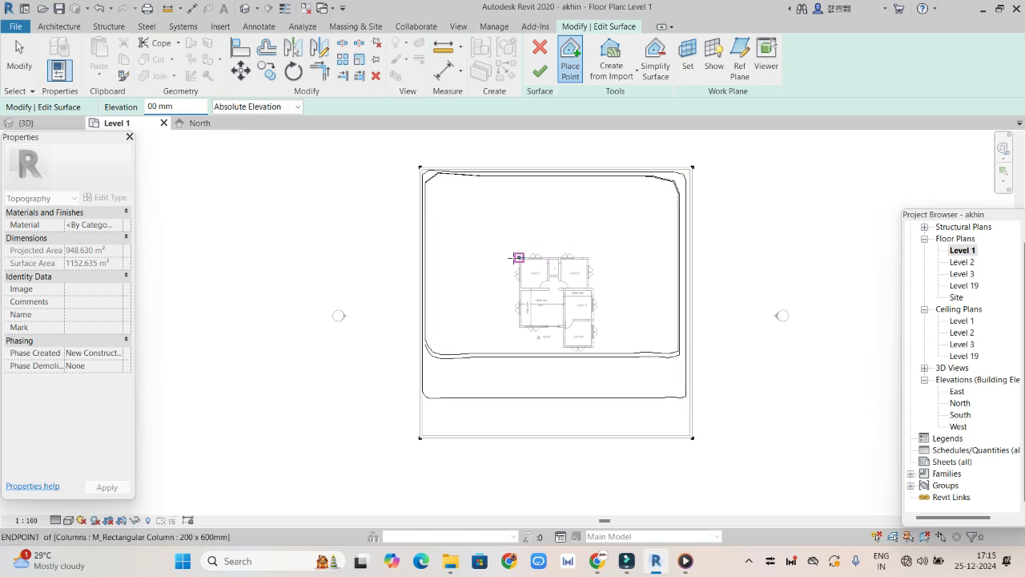
scroll(515, 254, up, 4)
scroll(513, 256, down, 3)
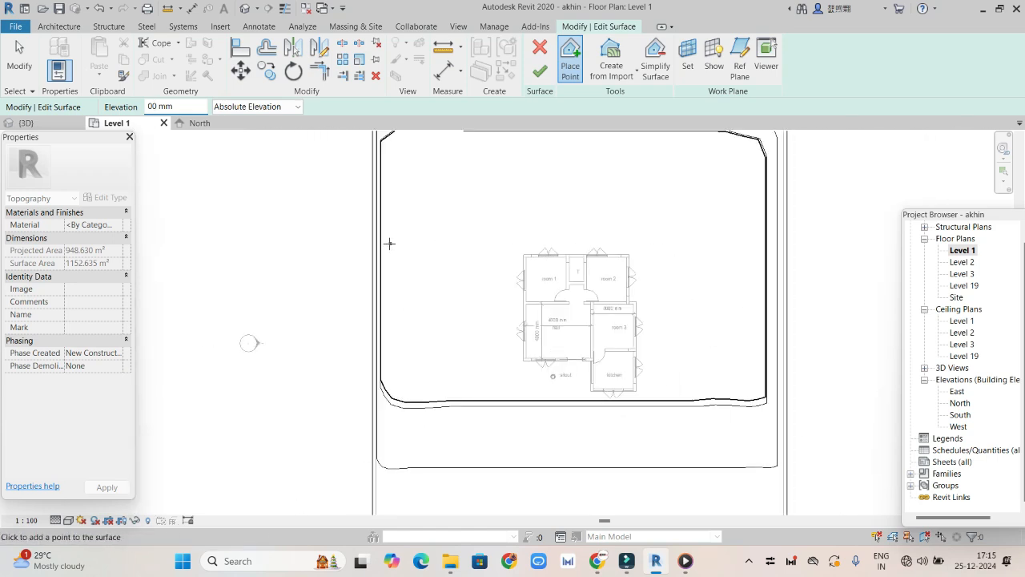
click(395, 238)
click(430, 238)
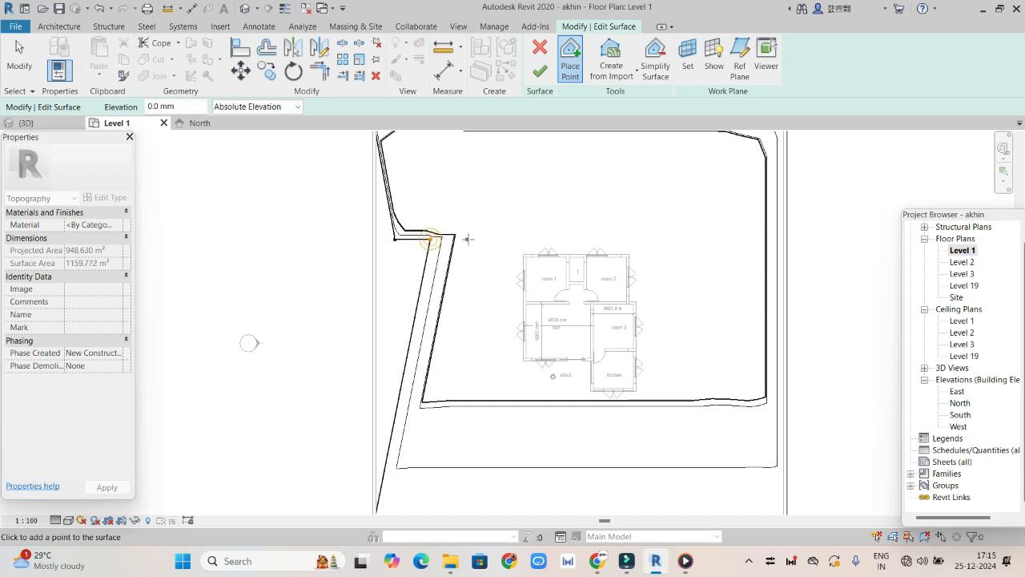
click(473, 238)
click(515, 234)
click(547, 233)
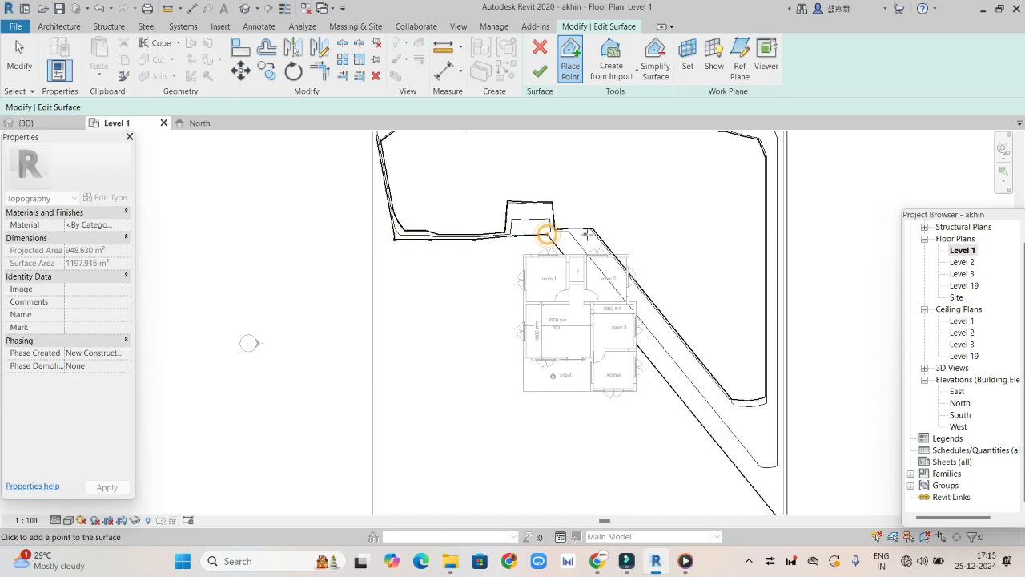
click(601, 236)
scroll(520, 373, down, 2)
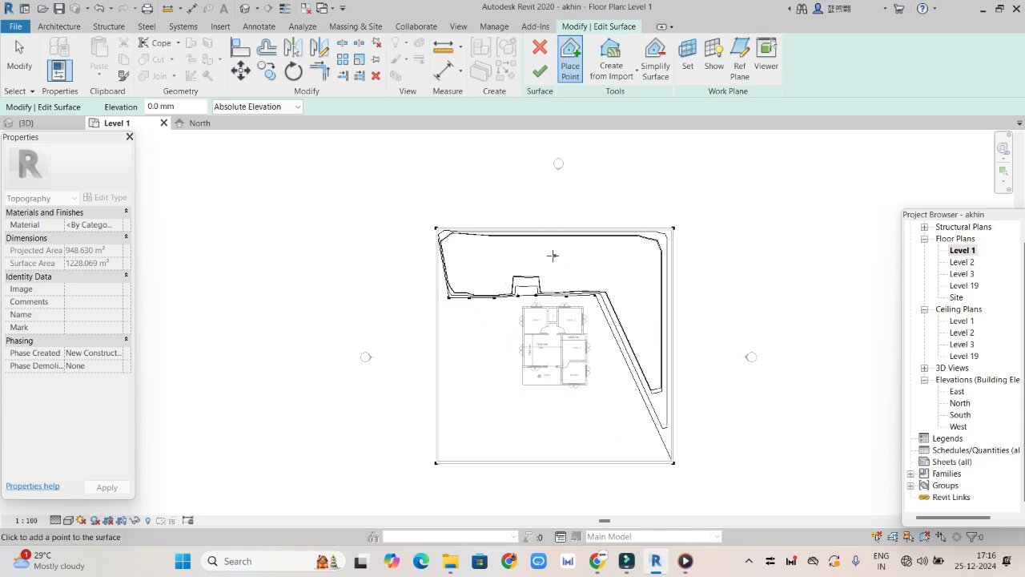
click(539, 71)
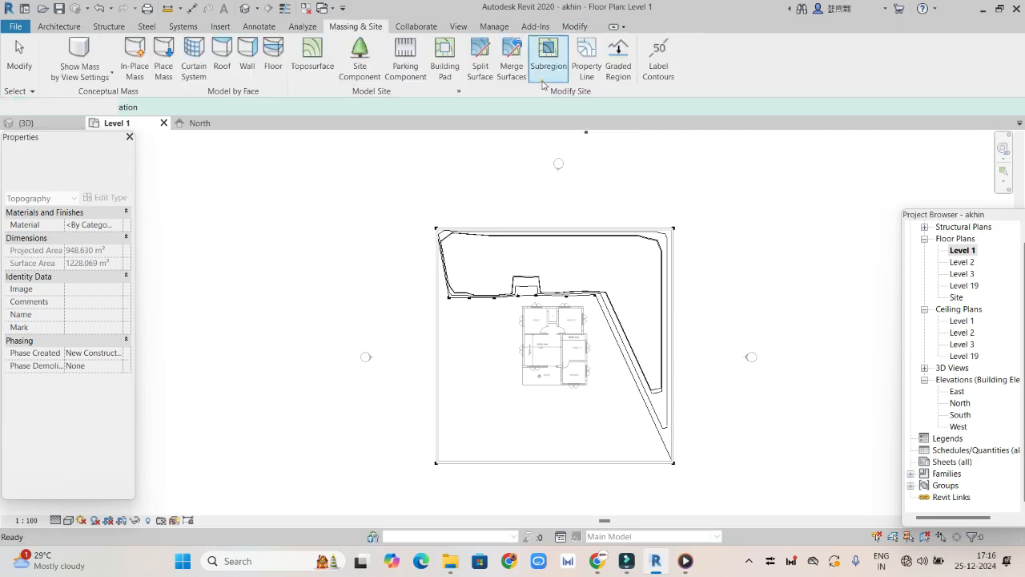
- Check the reshaped terrain around the house in the 3D view from an angle and from the front
click(26, 122)
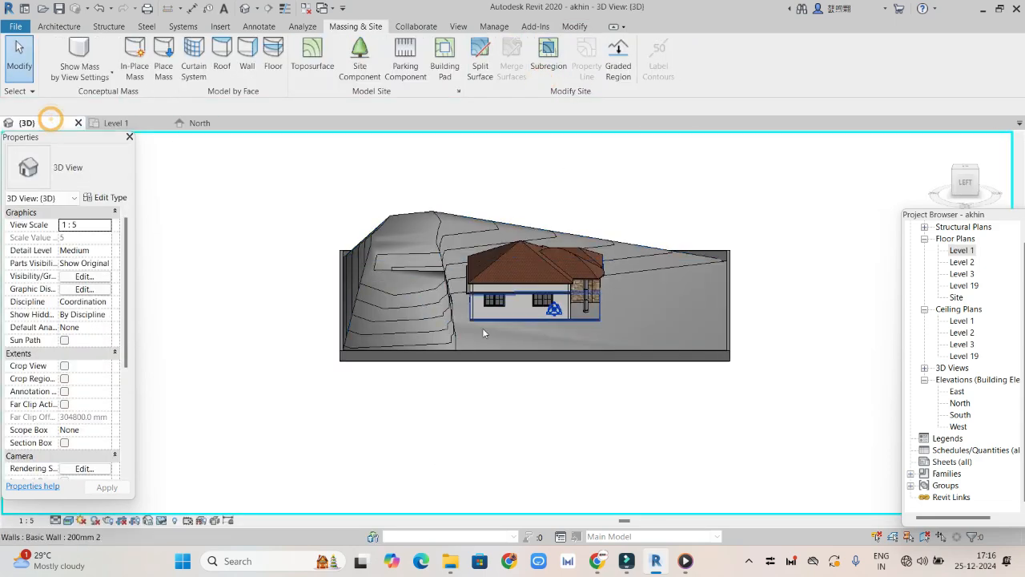
mouse_move(958, 190)
mouse_down()
mouse_move(956, 210)
mouse_move(924, 214)
mouse_move(921, 226)
mouse_move(936, 231)
mouse_move(959, 214)
mouse_move(952, 220)
mouse_up()
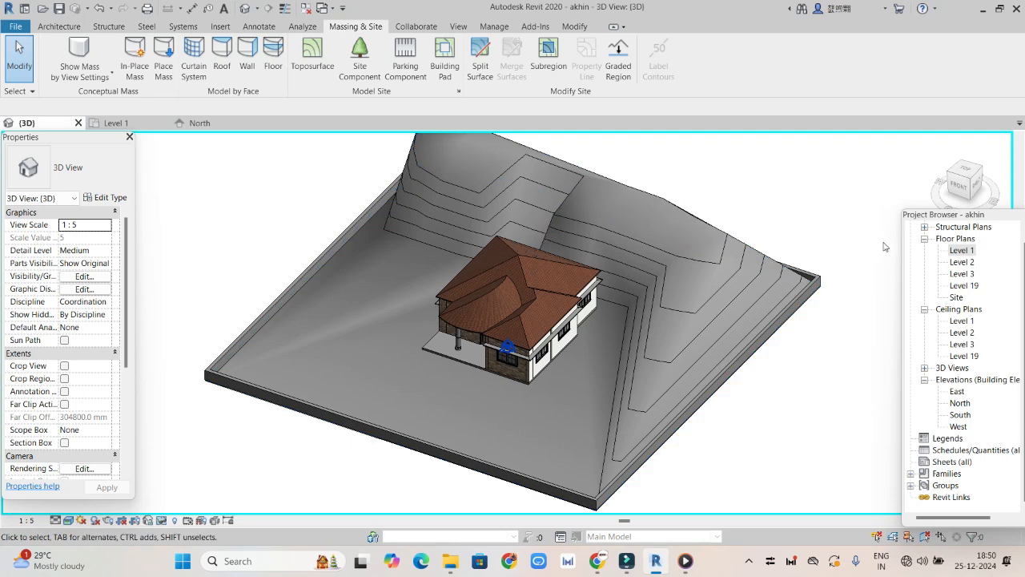
click(959, 194)
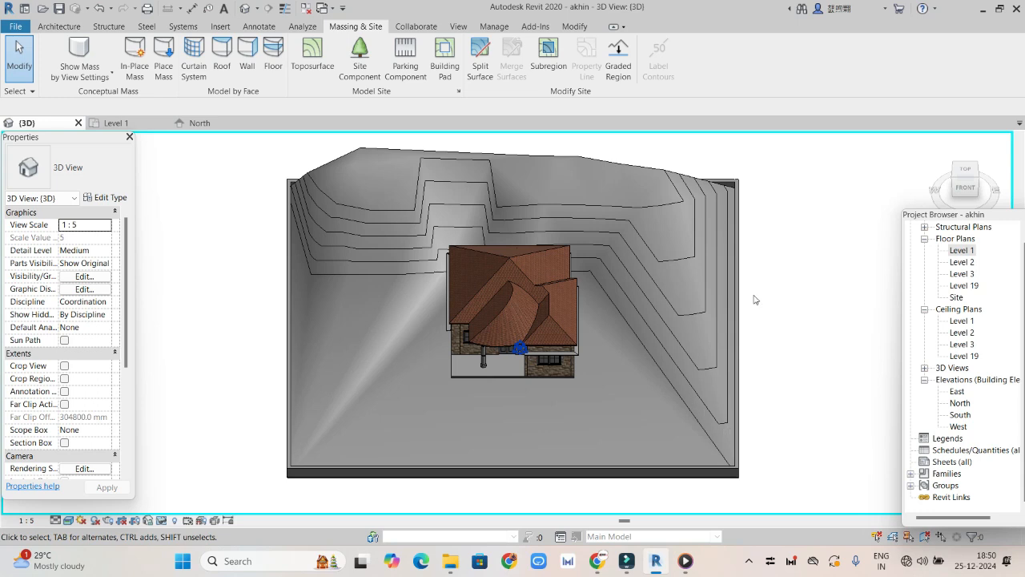
- In the 3D view, select the whole model and filter the selection down to Topography
scroll(718, 410, down, 2)
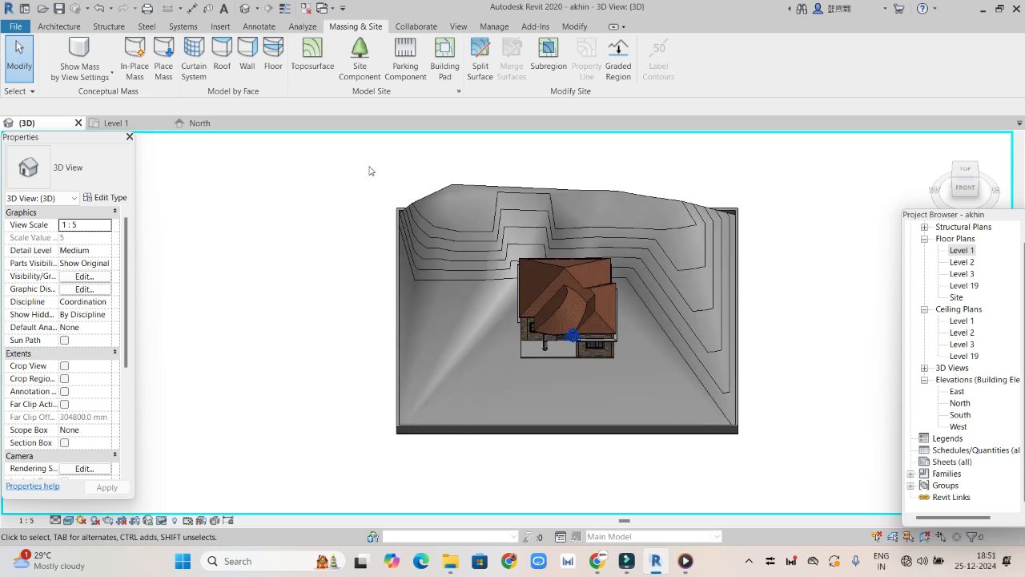
drag(339, 153, 781, 496)
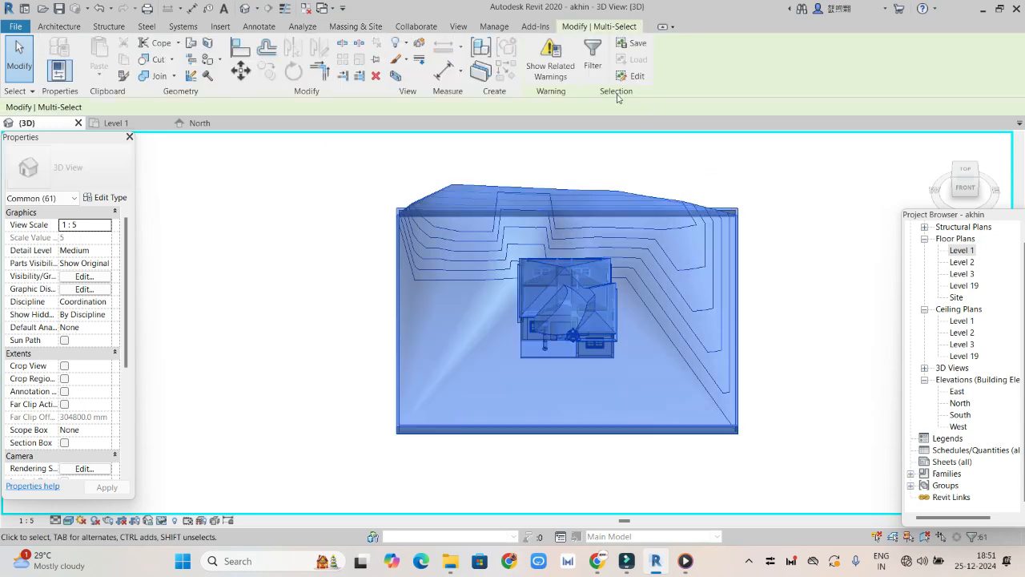
click(593, 56)
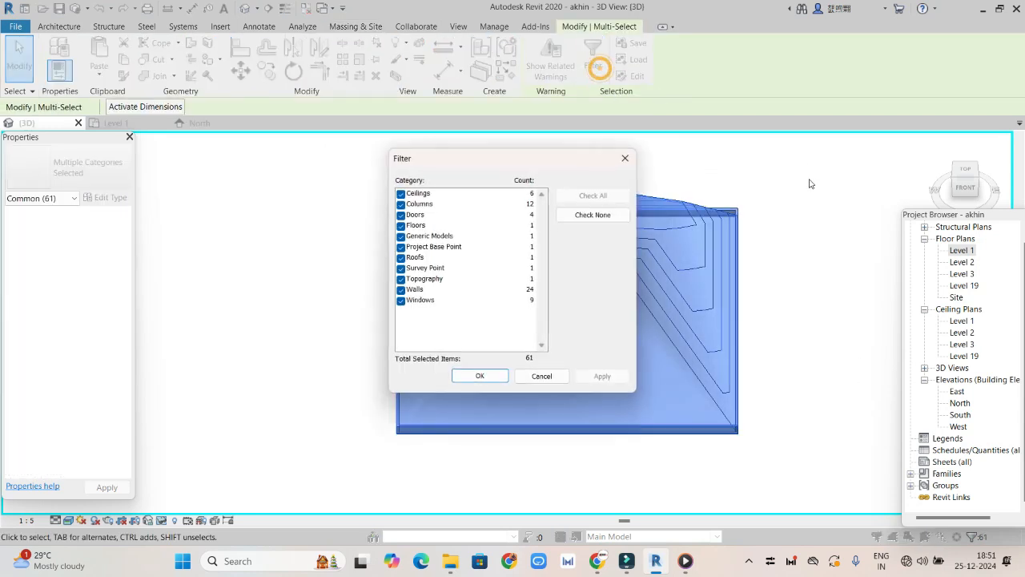
click(591, 215)
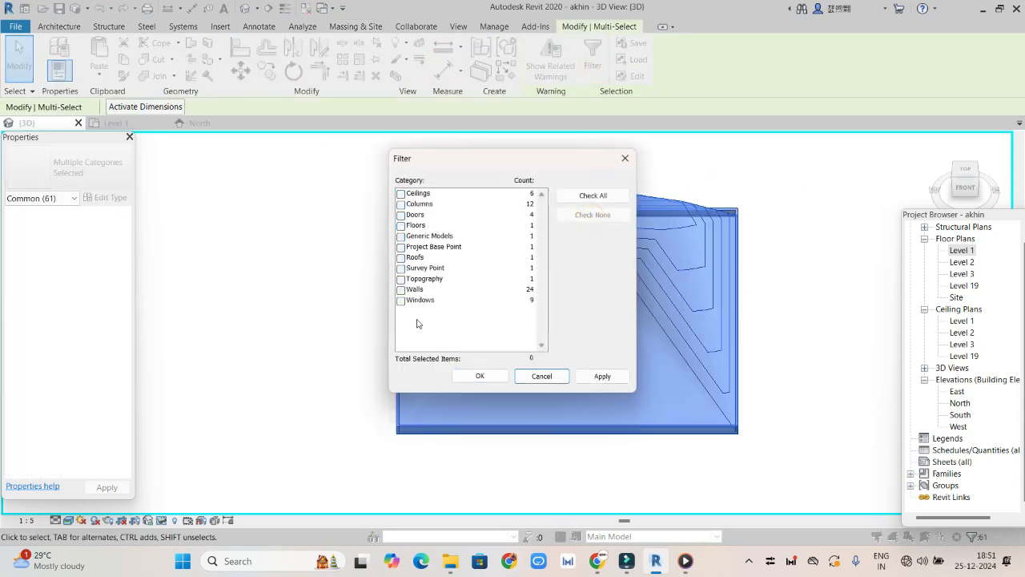
click(401, 279)
click(479, 376)
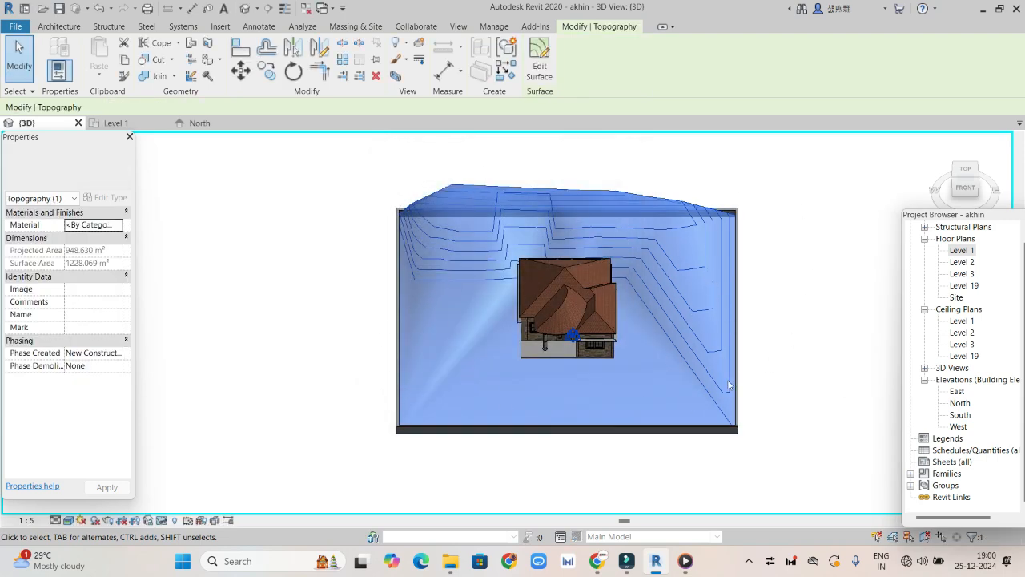
- Assign the TOPOSURFACE material to the selected topography and look over the terrain in 3D
click(120, 227)
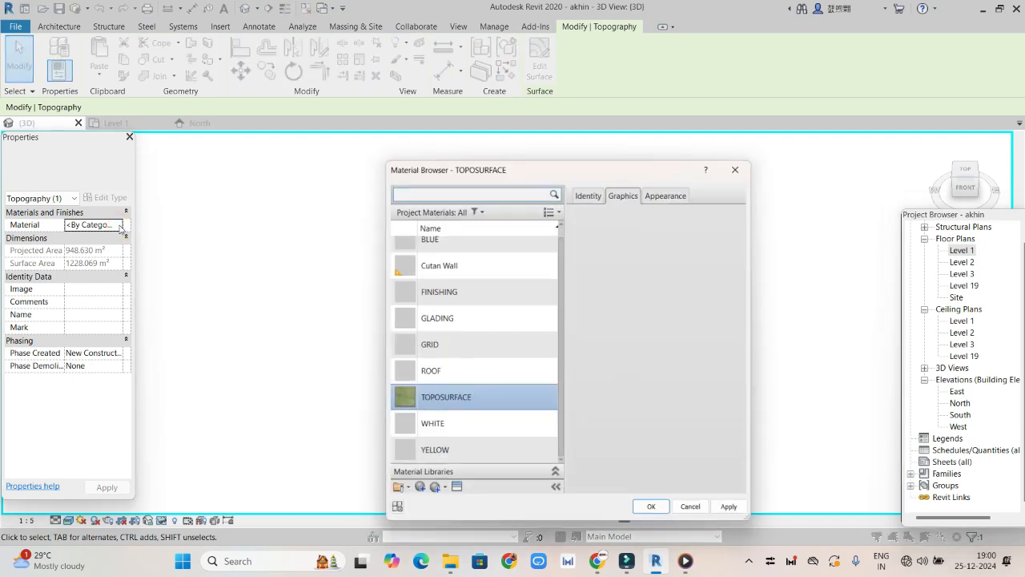
scroll(428, 419, down, 1)
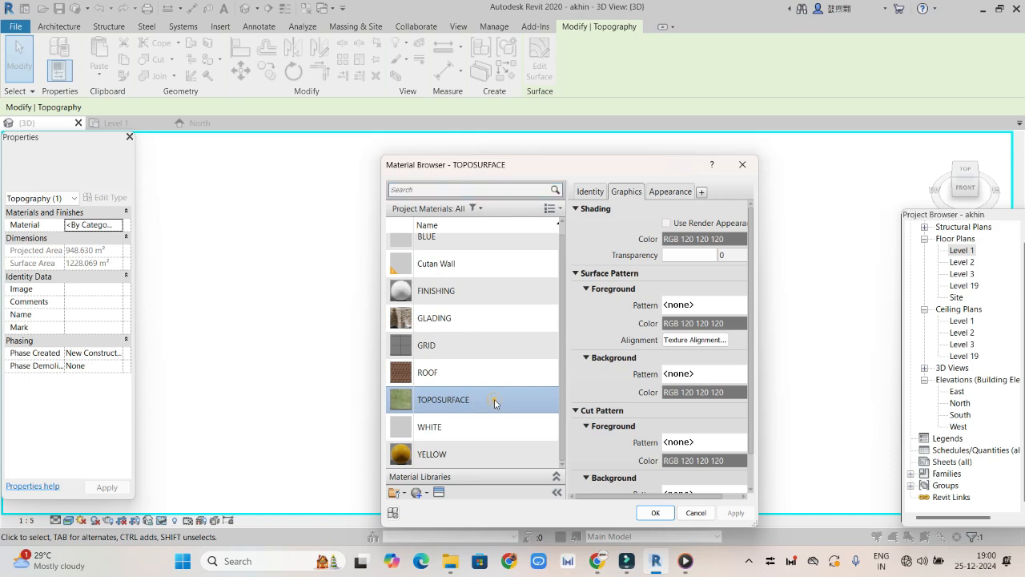
click(653, 512)
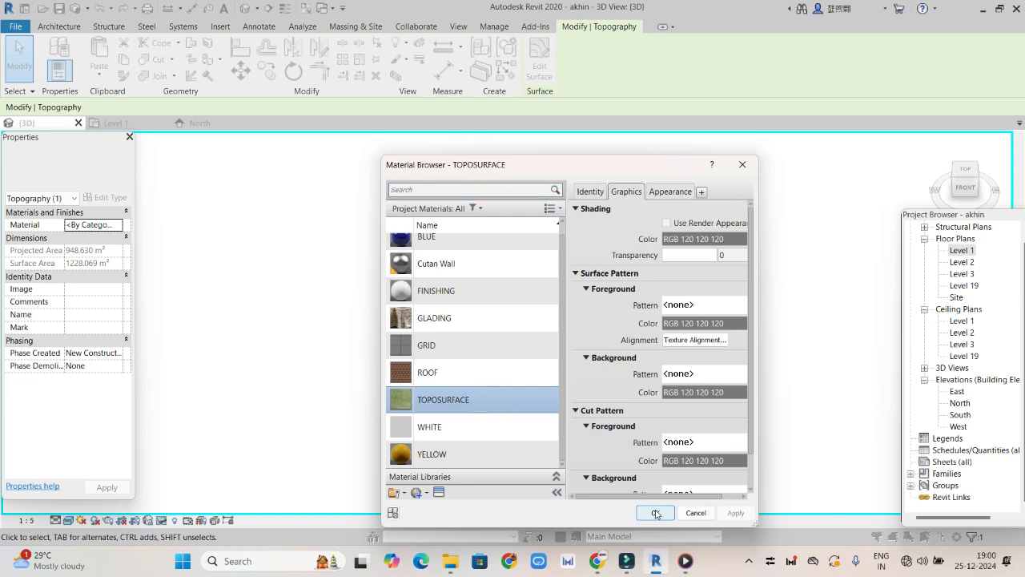
click(652, 486)
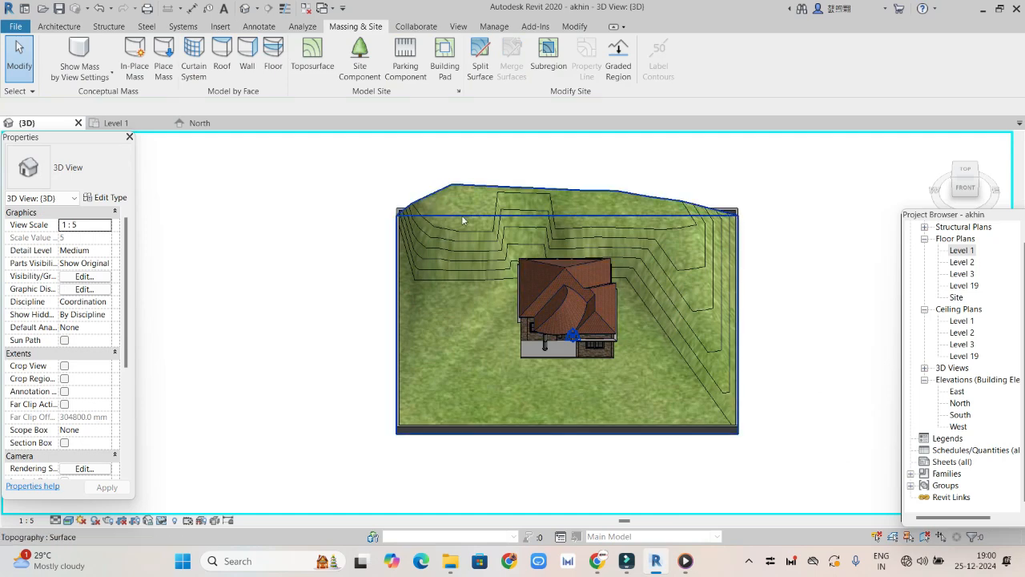
click(965, 187)
shift+middle_drag(633, 280, 528, 325)
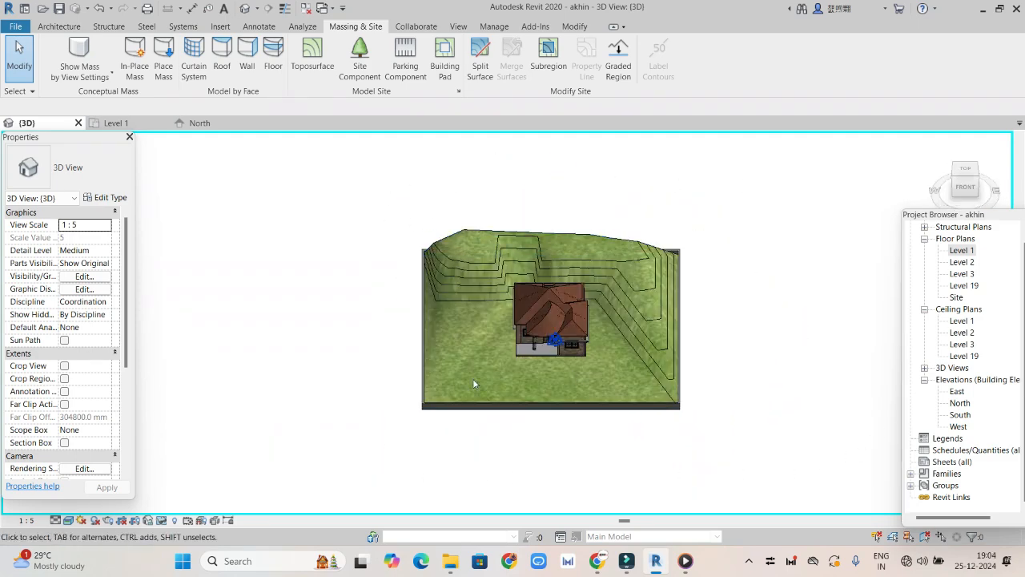
- In the Level 1 floor plan, start a new toposurface with an irregular ring of points at 0 mm absolute elevation east of the boundary wall
double_click(960, 249)
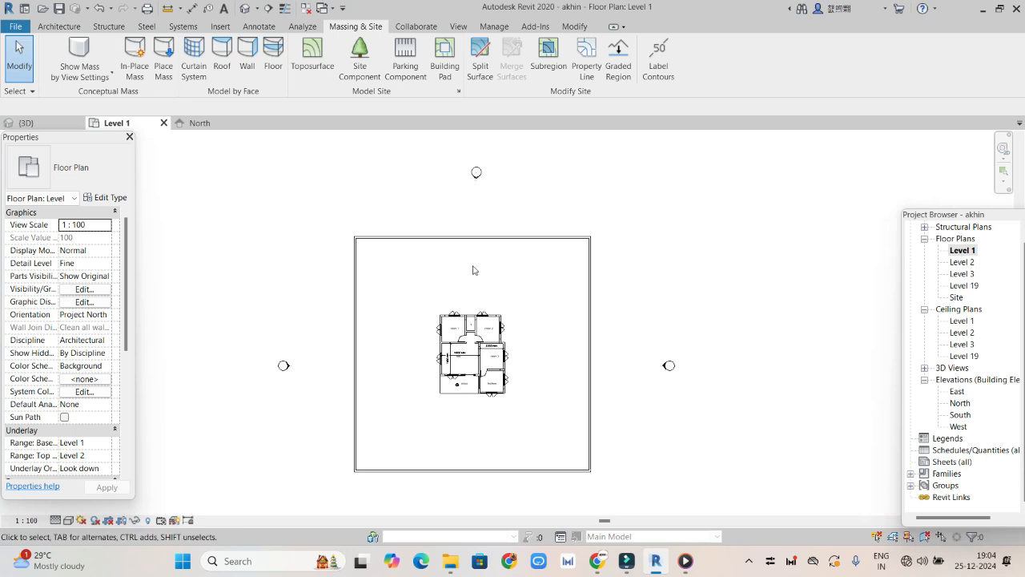
click(313, 60)
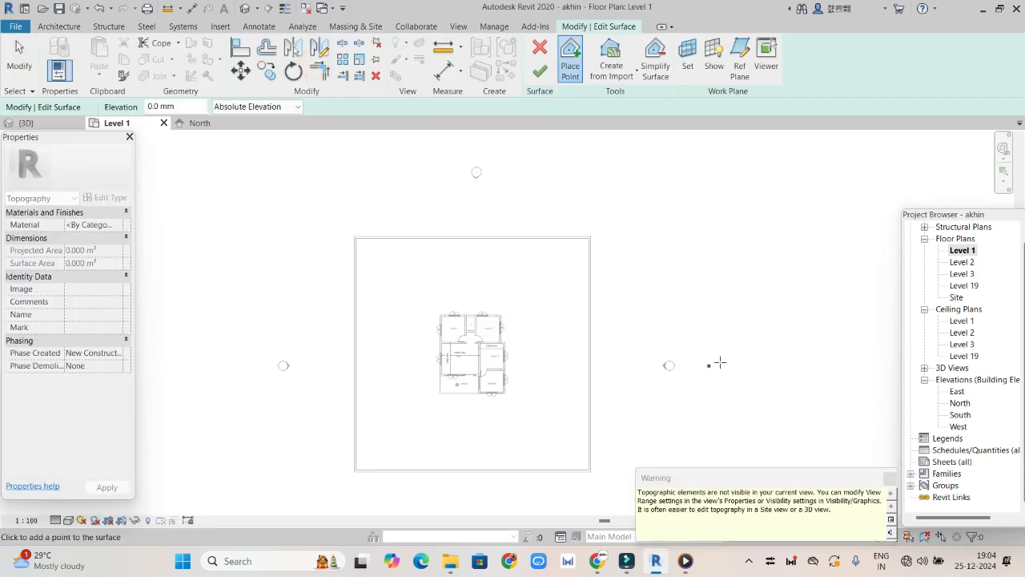
right_click(689, 269)
click(725, 277)
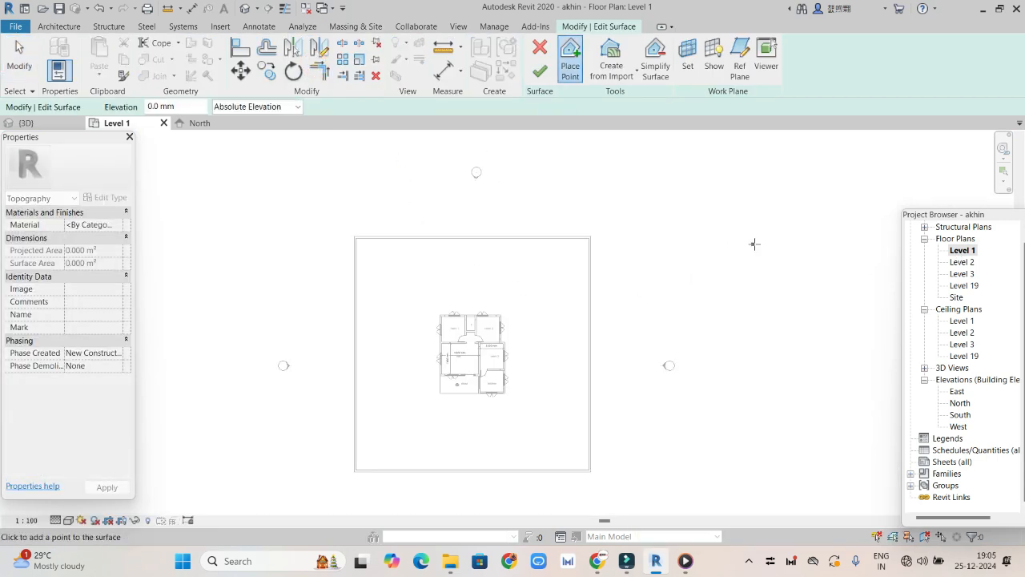
click(756, 243)
click(789, 334)
click(767, 352)
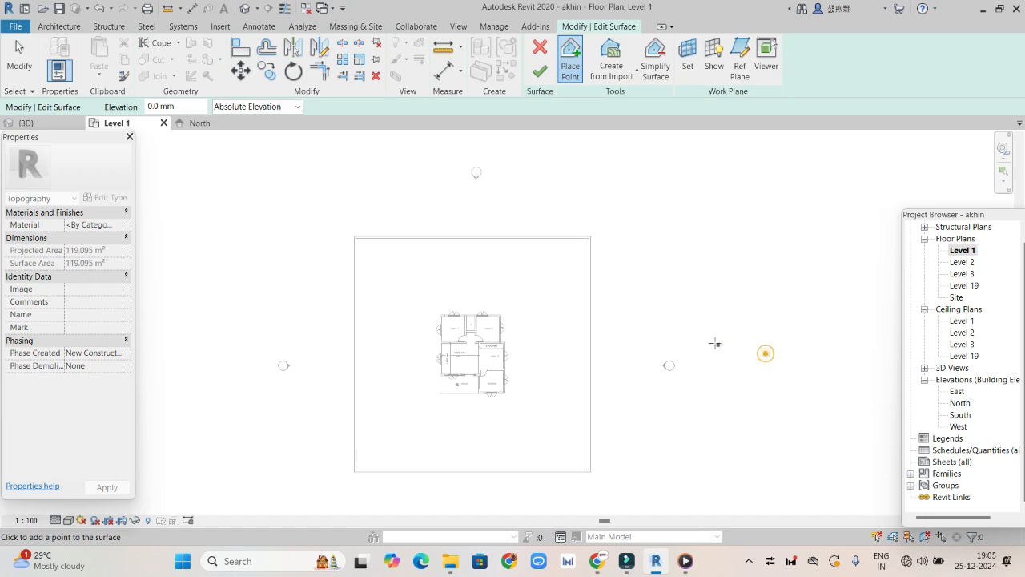
click(672, 302)
click(735, 246)
- Turn on the Topography model category in the Visibility/Graphic Overrides of the Level 1 floor plan
key(v)
key(g)
scroll(445, 329, down, 5)
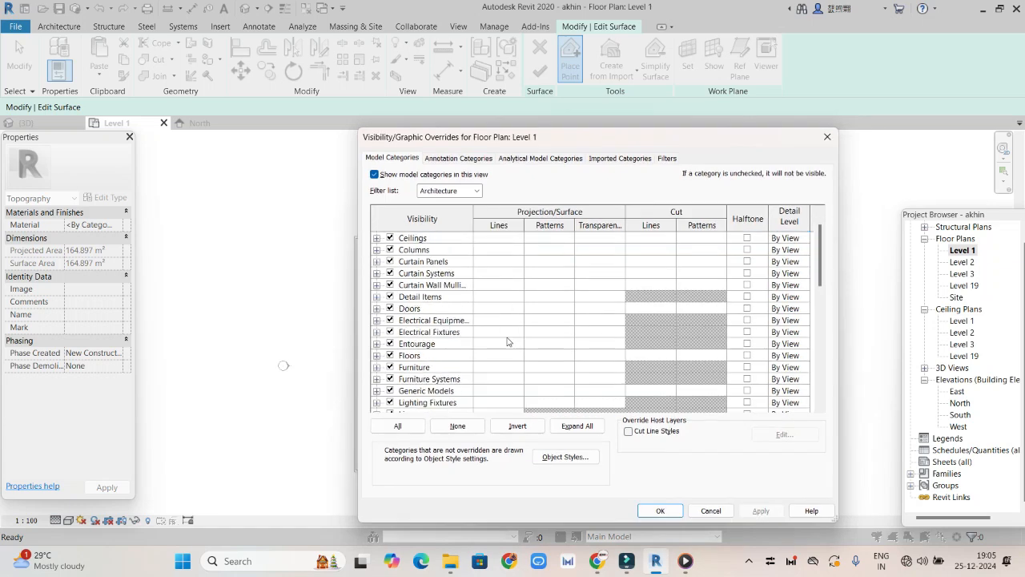
scroll(445, 329, down, 7)
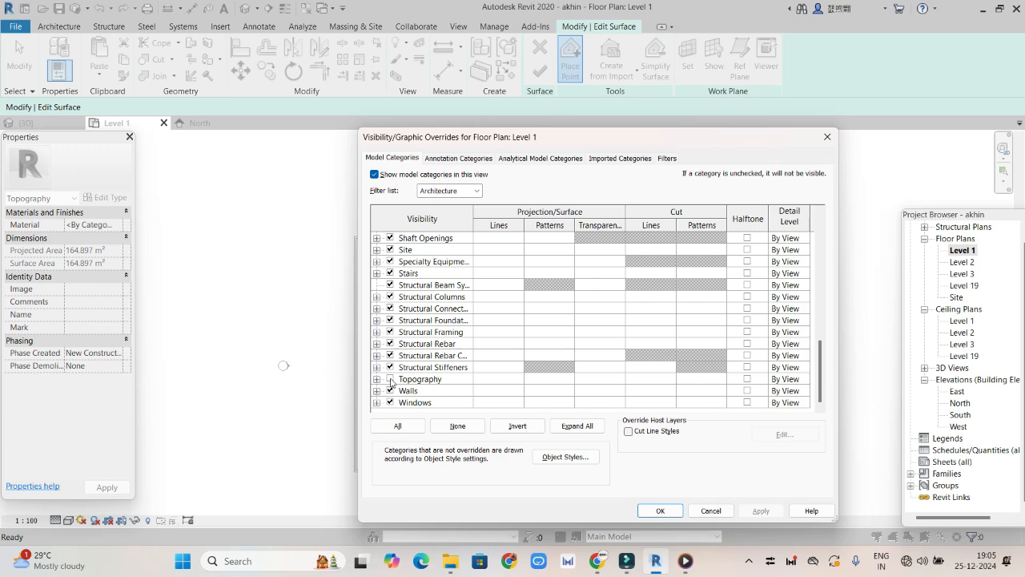
click(389, 379)
click(761, 510)
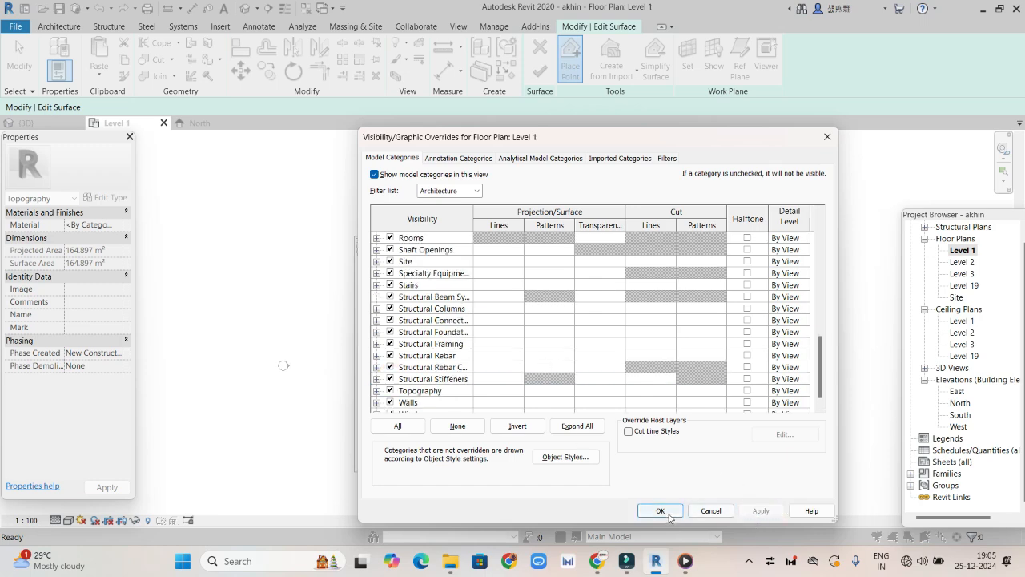
click(660, 511)
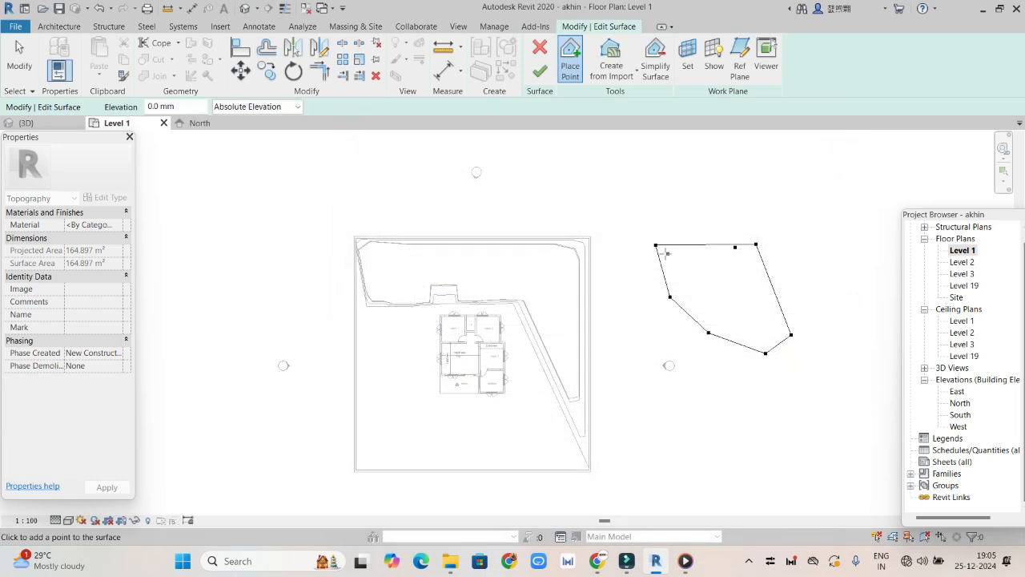